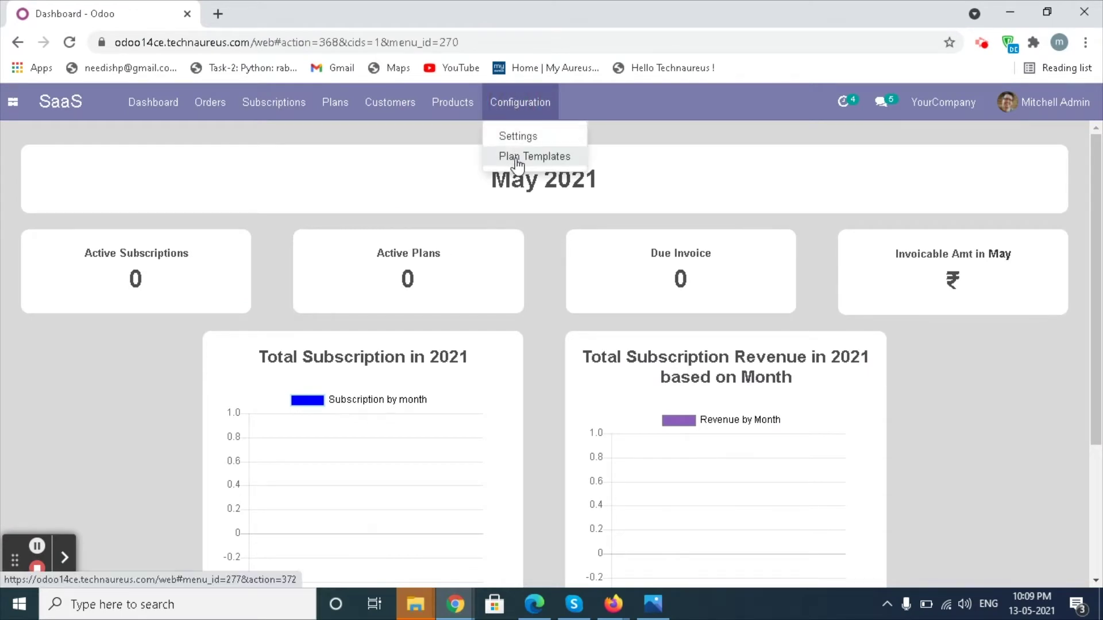
Create plan template plan1 on ZerosaaMe_11052021_alb with the Saudi Traditional VAT Invoice module, verified and saved
click(516, 160)
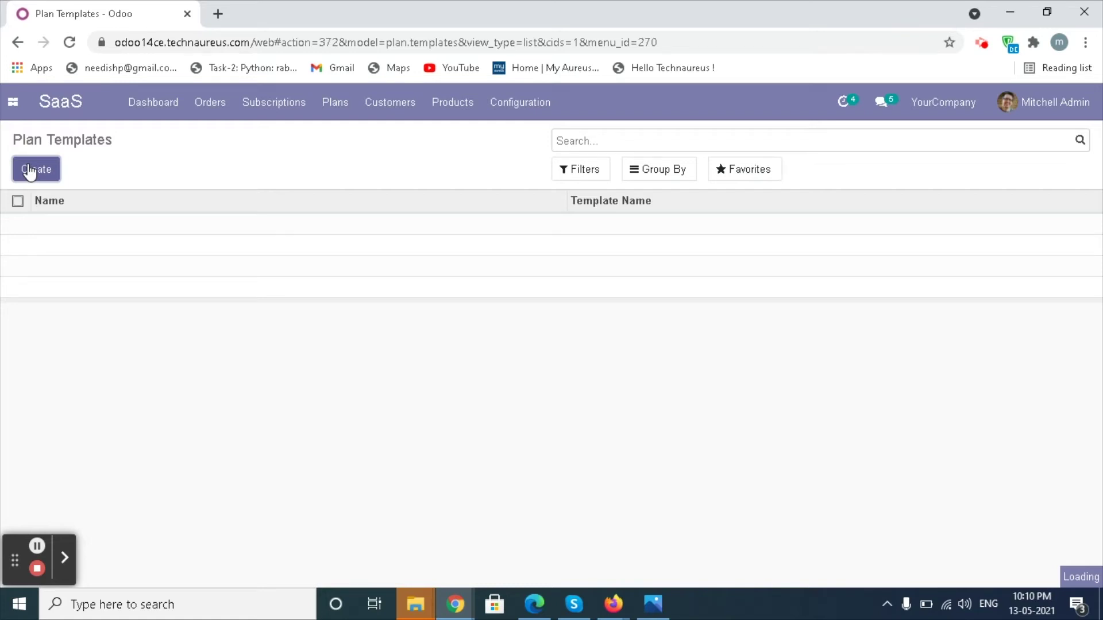
click(32, 170)
click(140, 251)
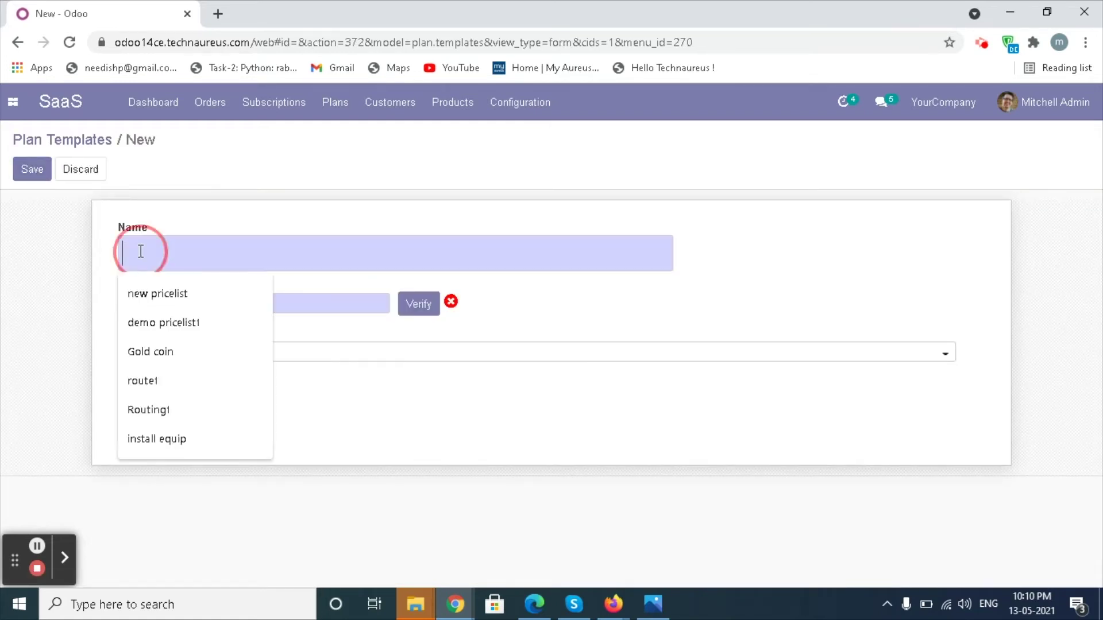
text(plan1)
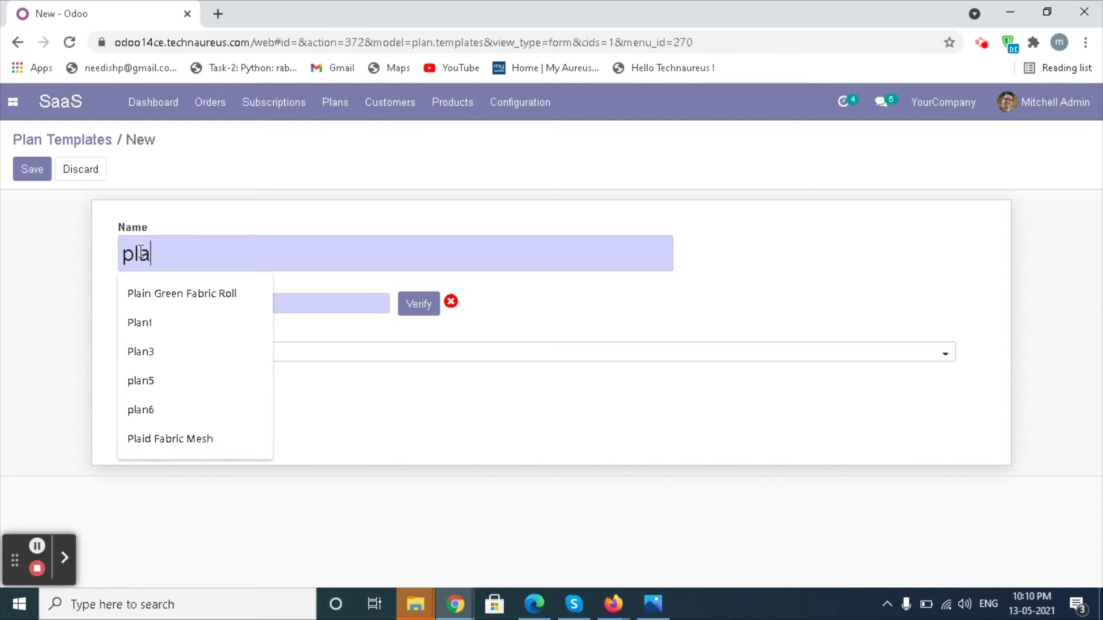
click(281, 308)
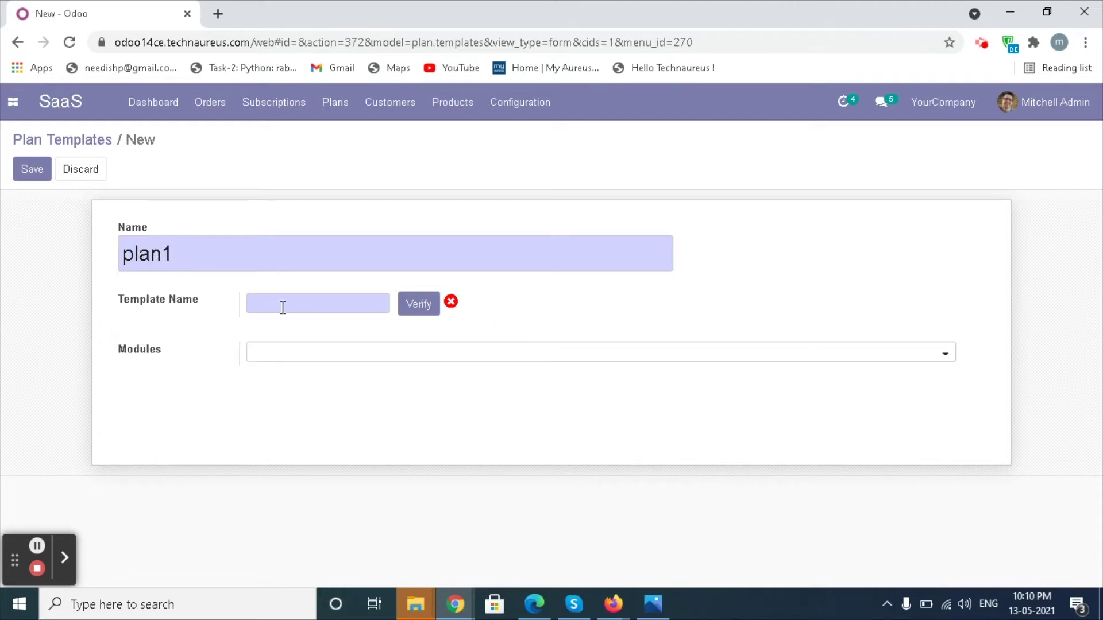
click(366, 333)
click(444, 353)
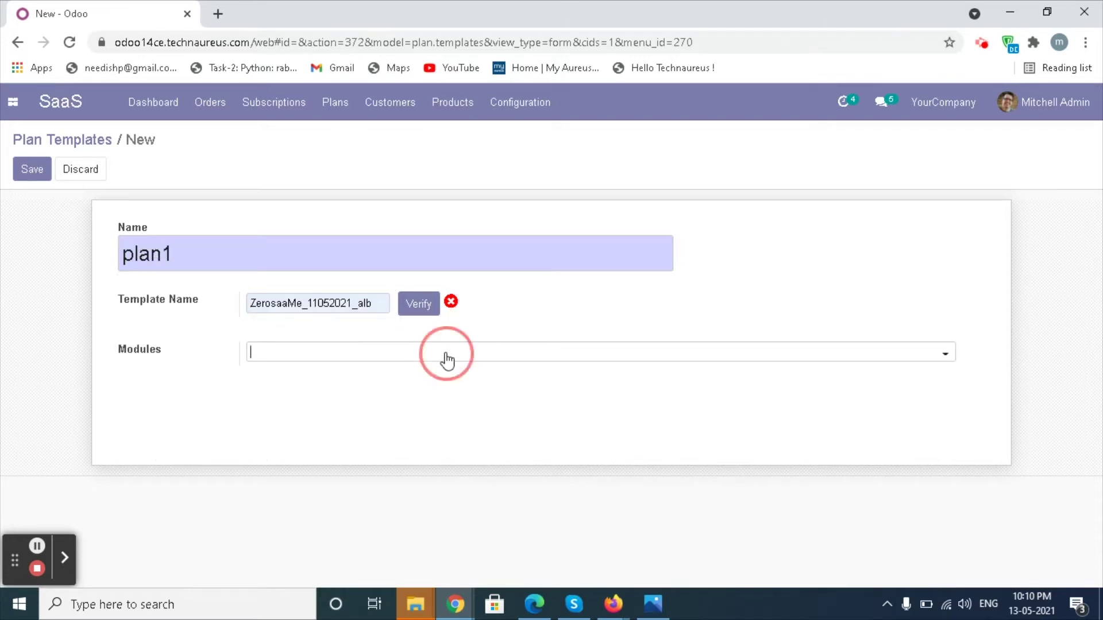
click(943, 351)
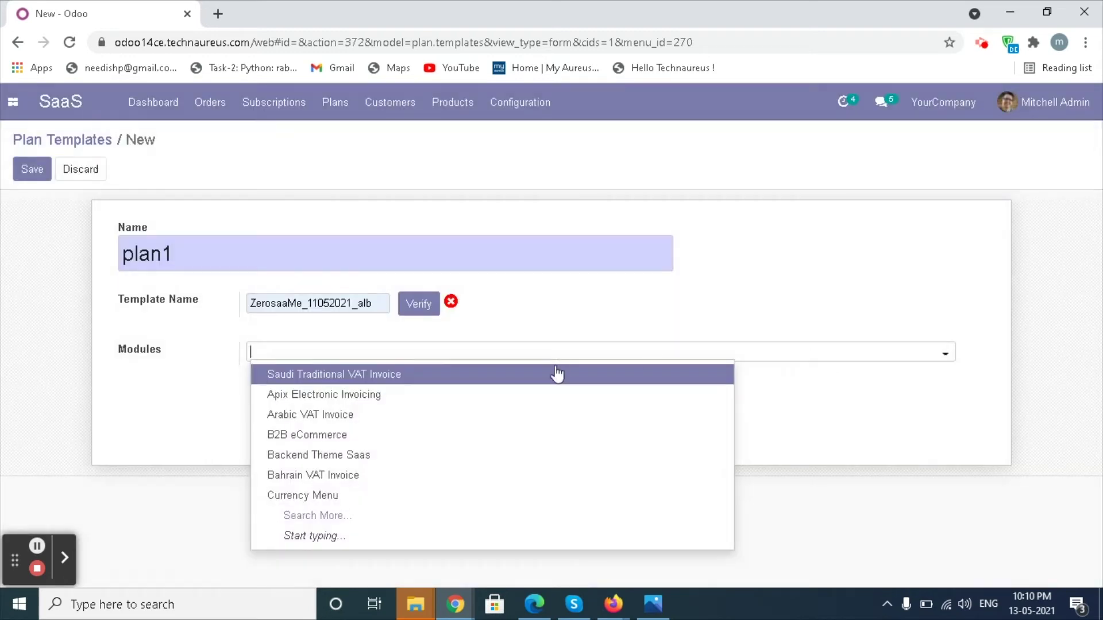
click(553, 374)
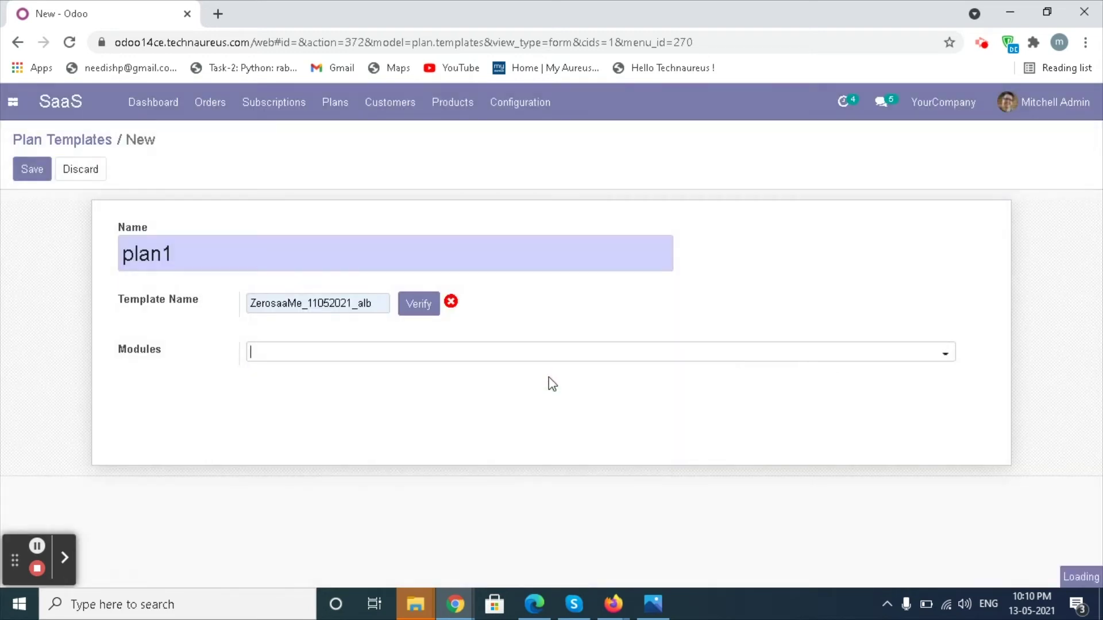
click(418, 310)
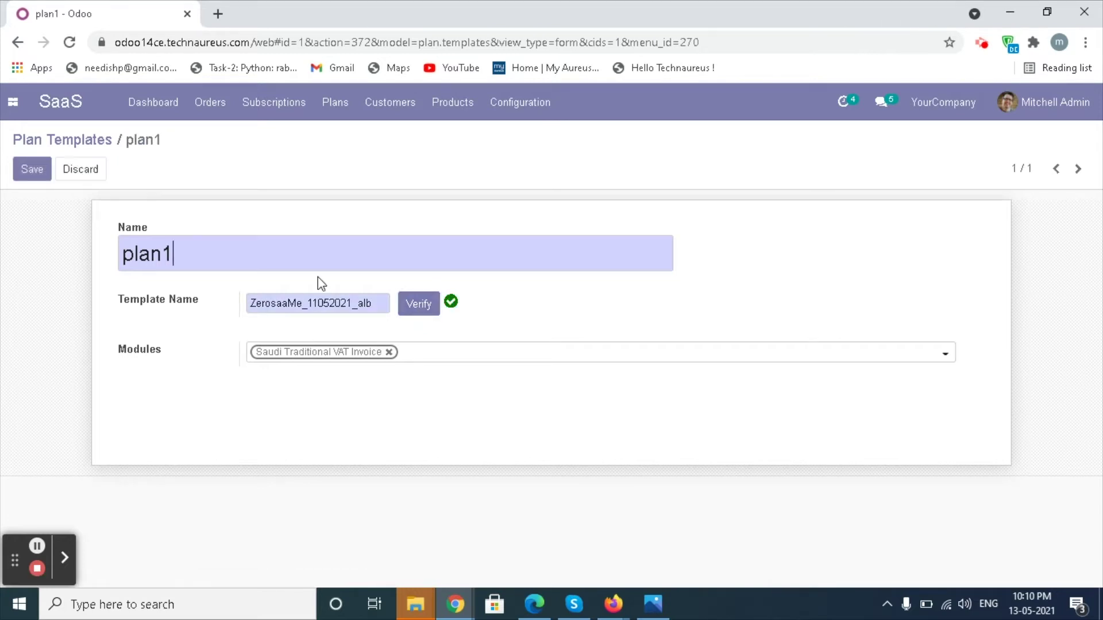
click(36, 174)
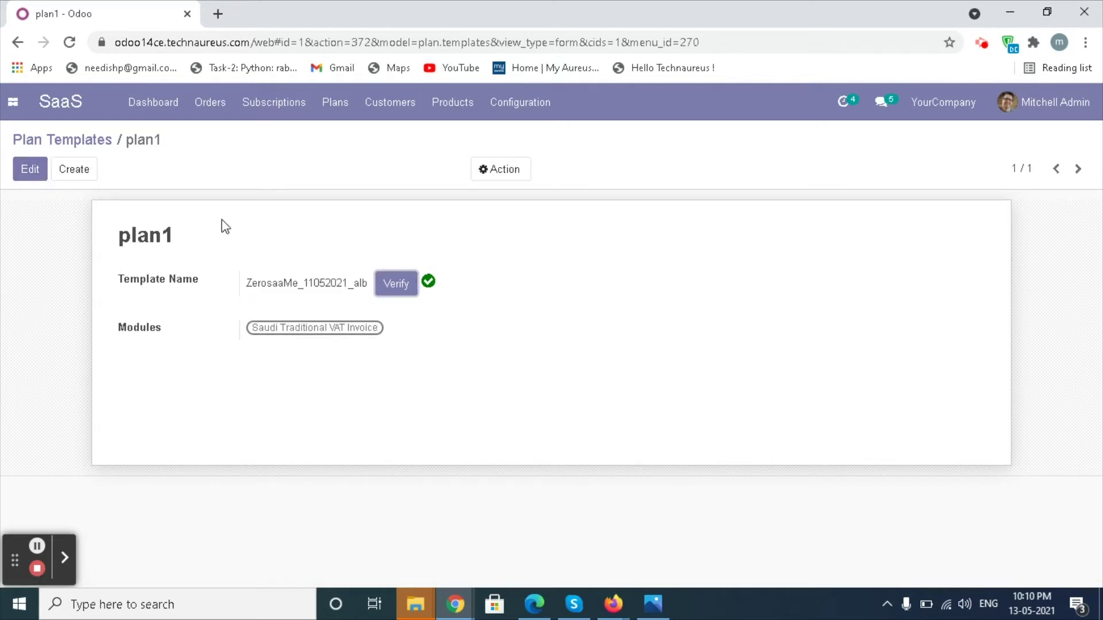
Create and save the product 'pos plan' as a SaaS plan Service priced 1000
click(447, 109)
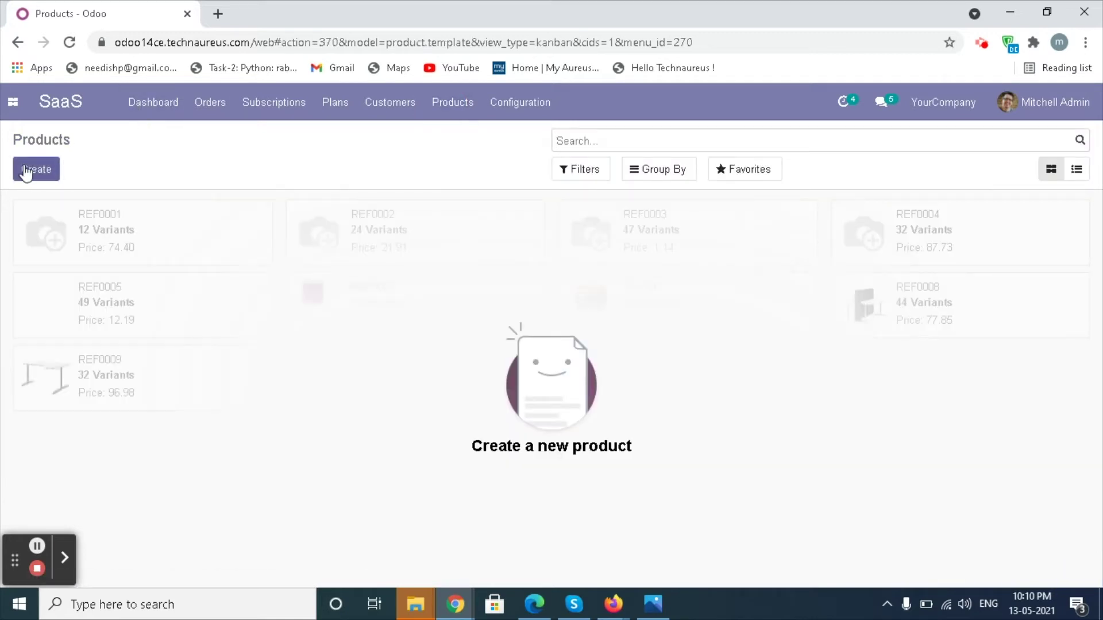
click(31, 172)
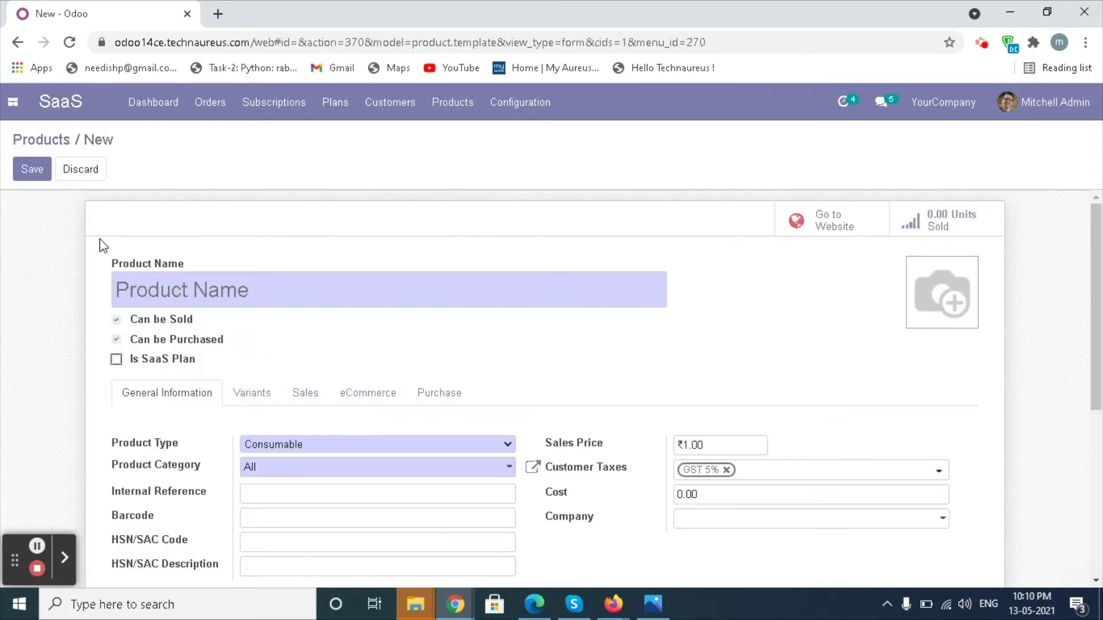
click(141, 290)
text(pos plan)
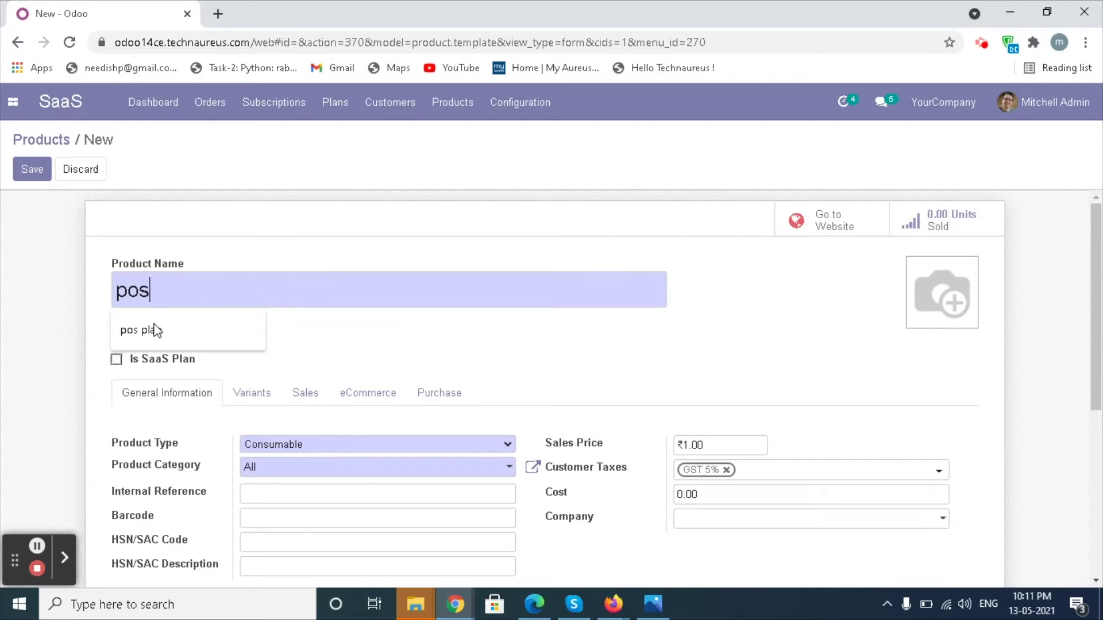
click(116, 359)
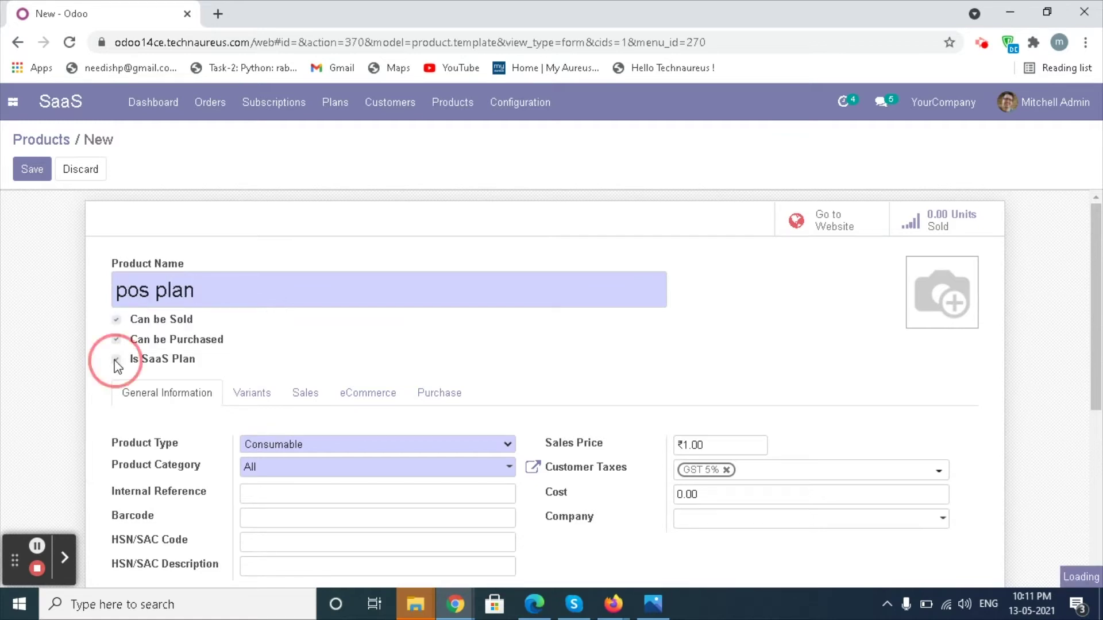
click(505, 447)
click(482, 479)
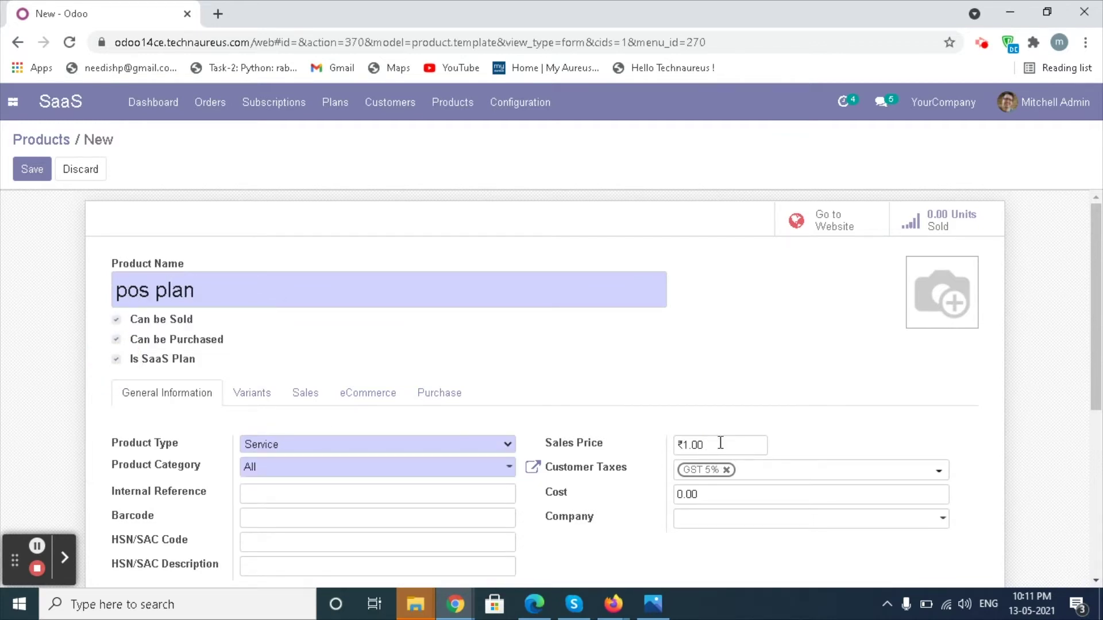
key(BackSpace)
key(BackSpace)
text(000)
click(32, 169)
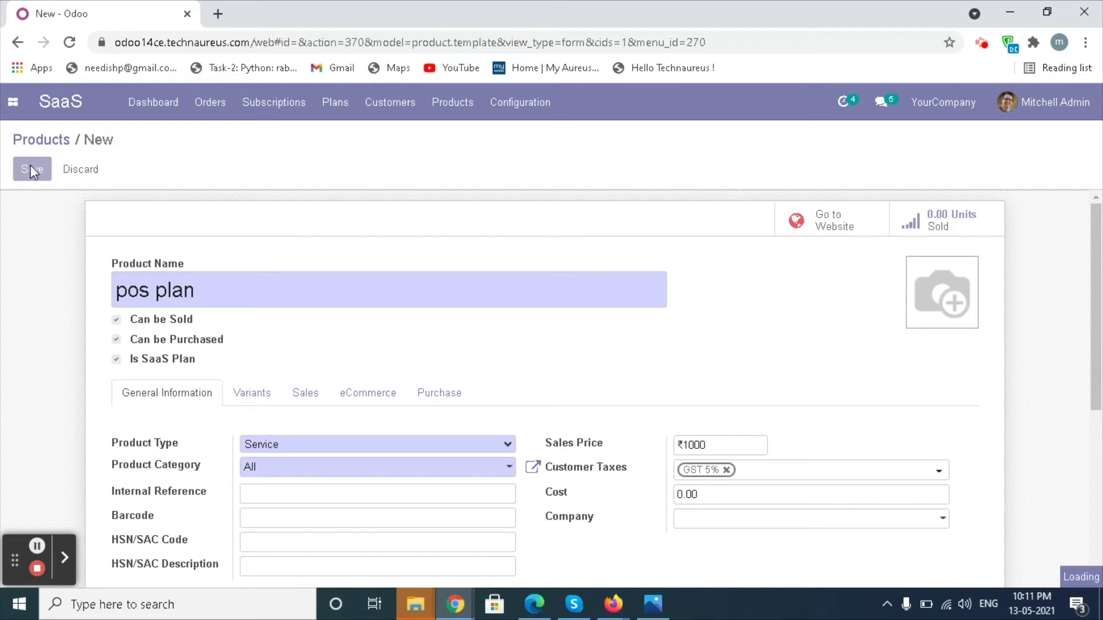
Publish pos plan on the website shop, then return to the SaaS app
click(815, 228)
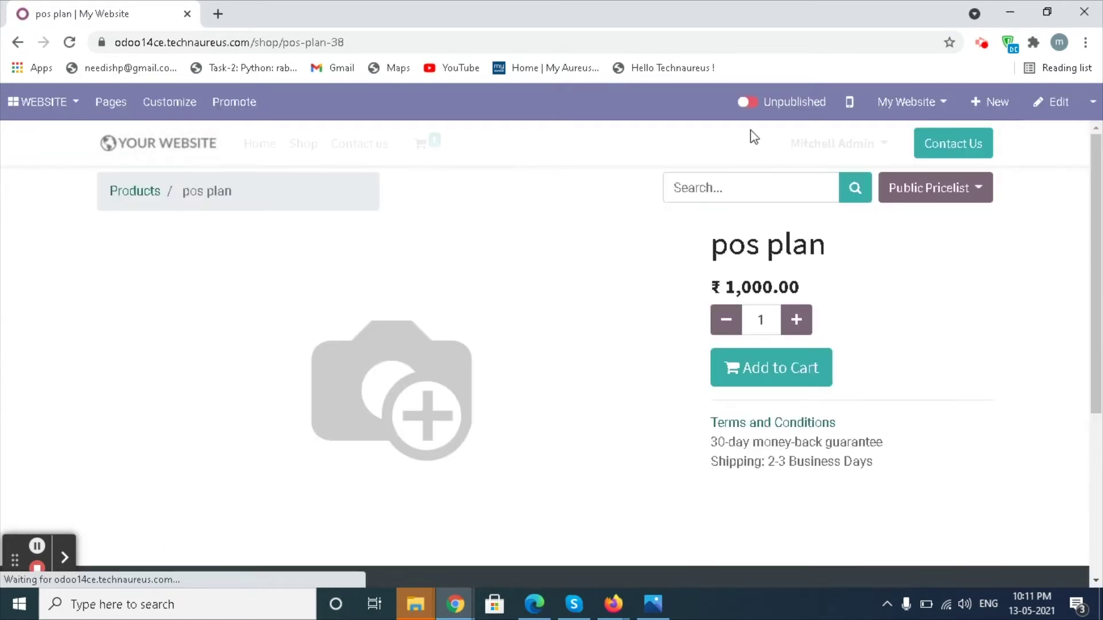
click(746, 106)
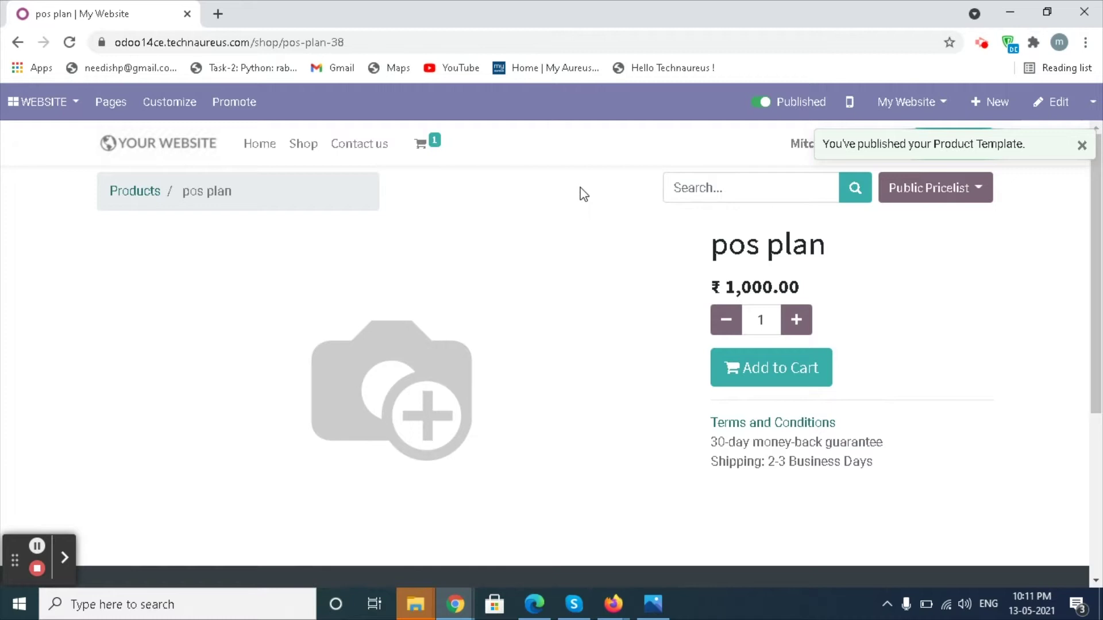
click(20, 114)
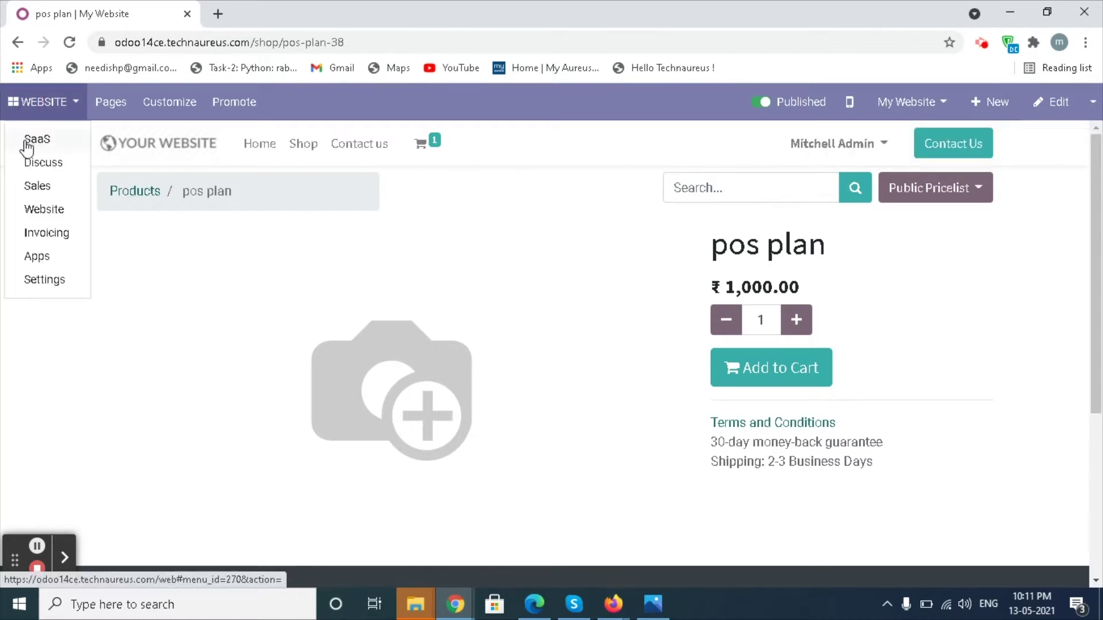
click(25, 139)
Start a SaaS plan named pos plan on template plan1 with the Apix Electronic Invoicing module
click(31, 171)
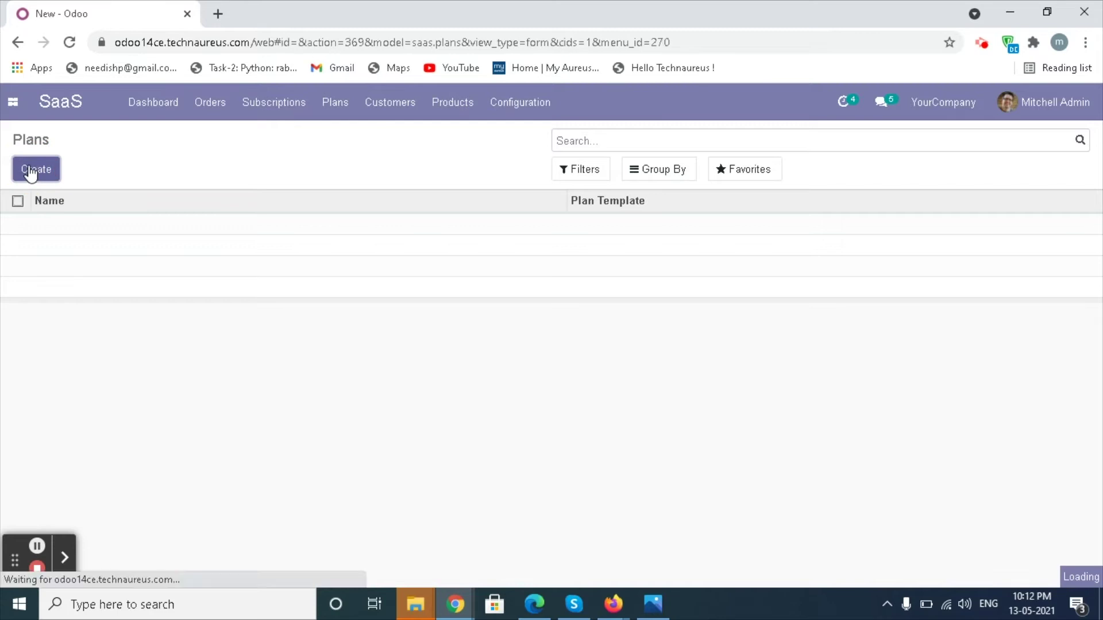
text(pos plan)
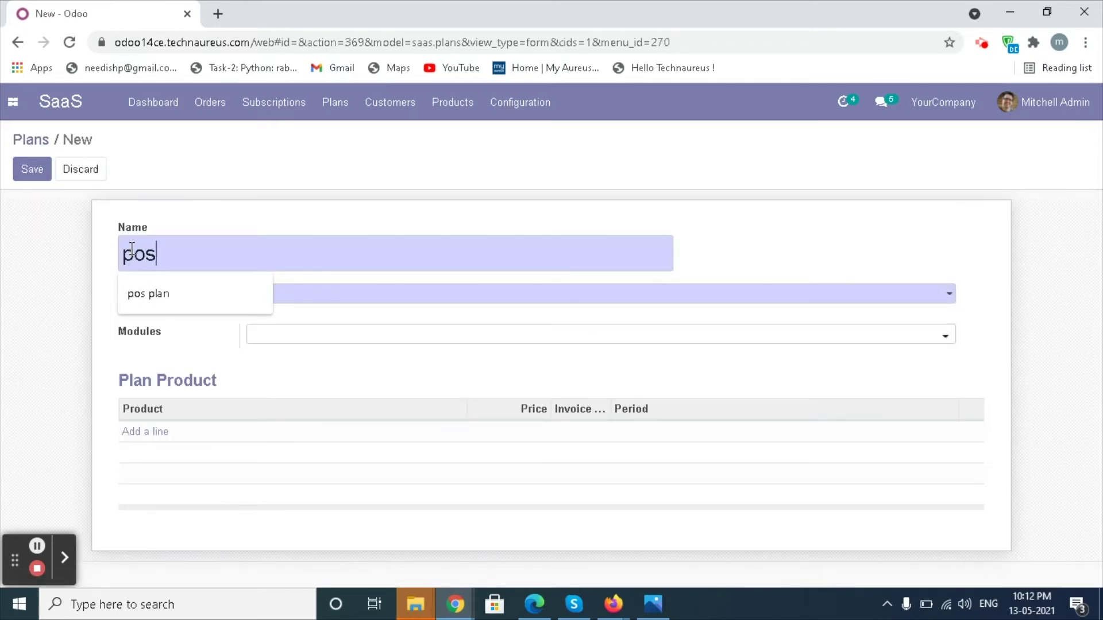
click(947, 296)
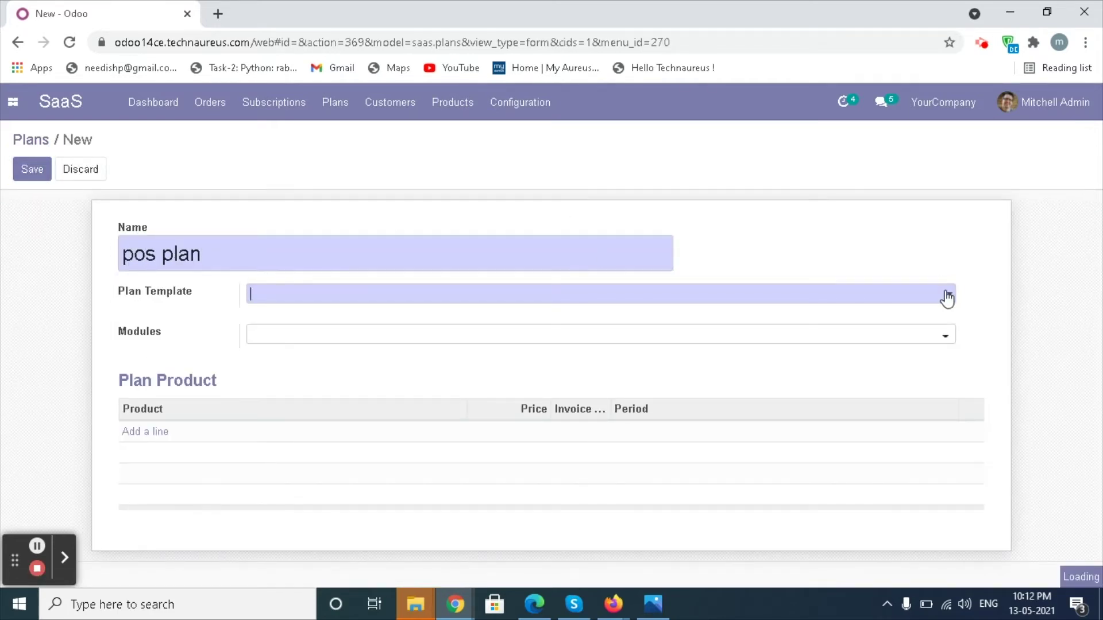
click(694, 315)
click(944, 341)
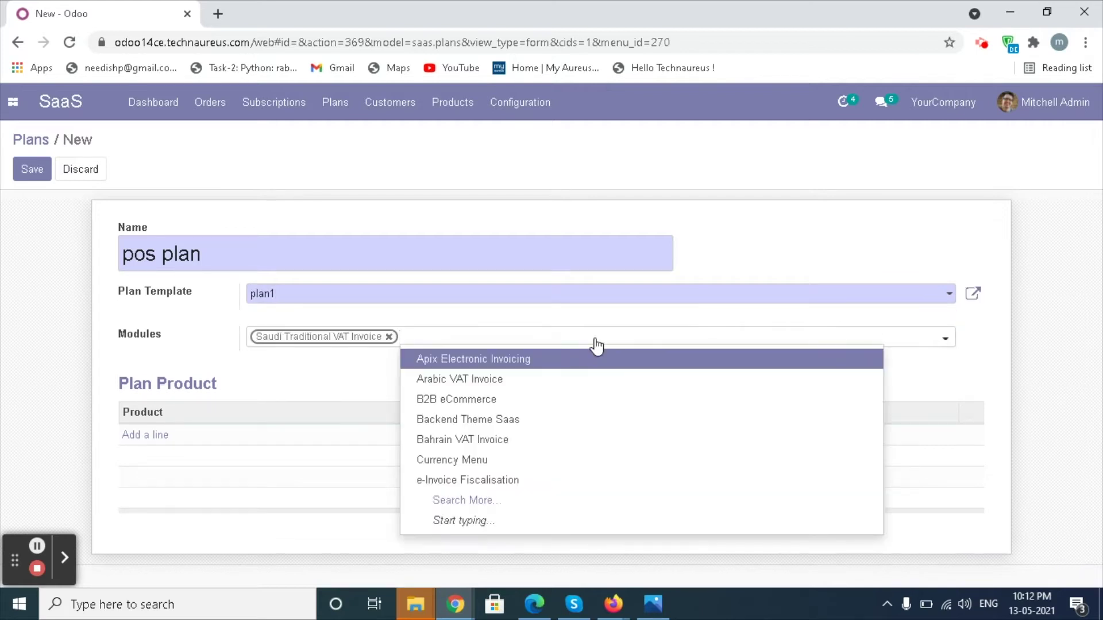
click(596, 353)
Add a pos plan product line, save the plan, and bring up the SaaS settings
click(134, 437)
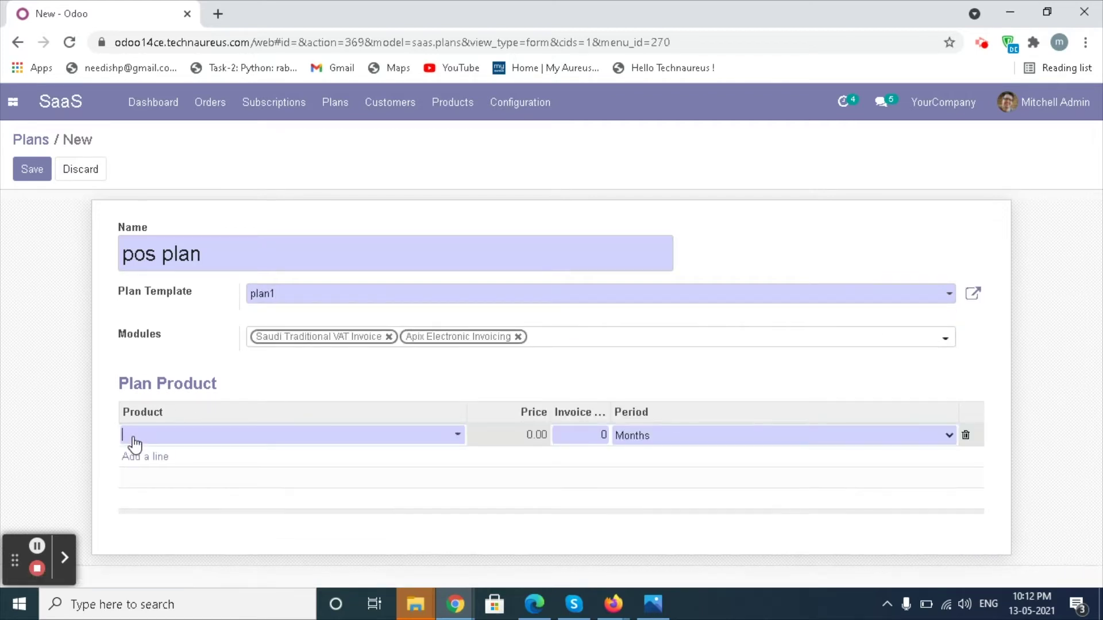
click(458, 435)
click(414, 460)
click(557, 441)
key(BackSpace)
click(33, 171)
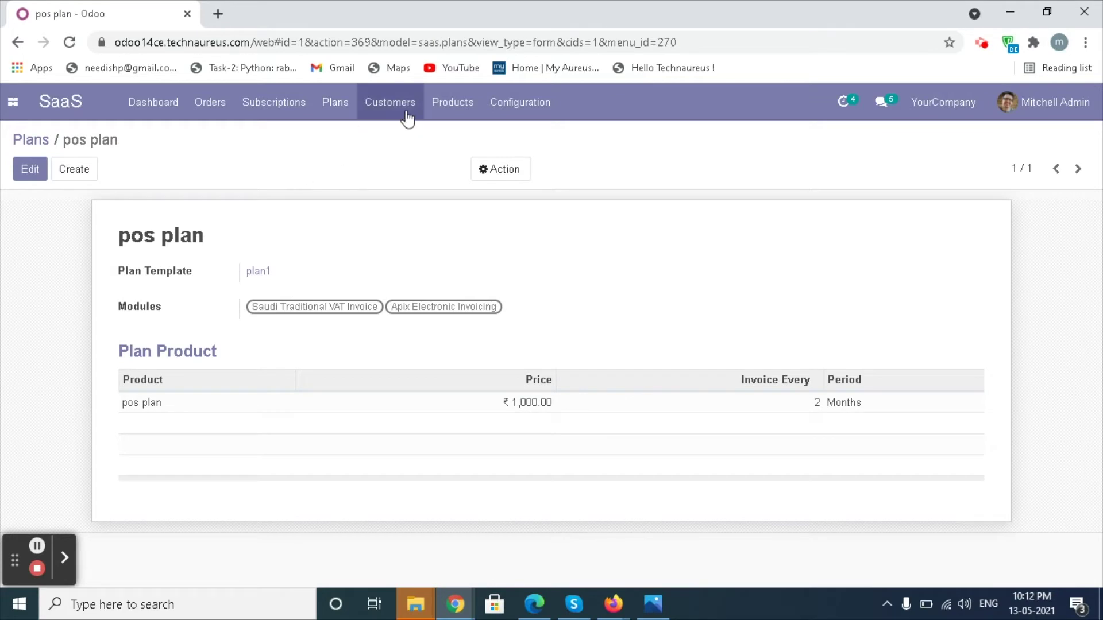
click(520, 102)
click(517, 138)
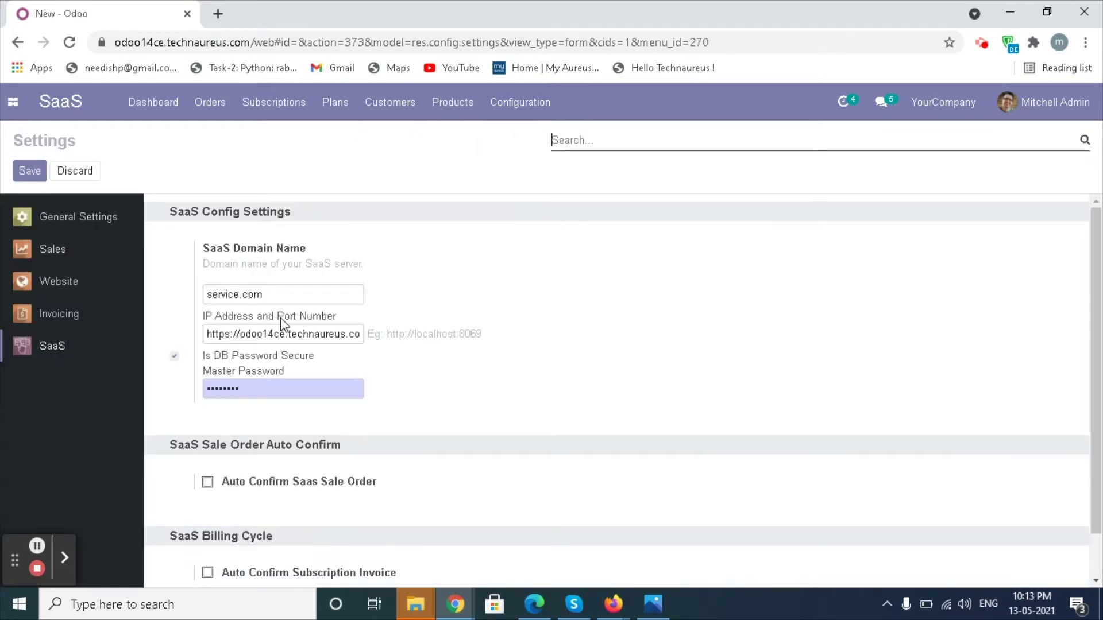
Search the website shop for pos plan and add pos plan1 (₹1,000) to the cart
click(29, 170)
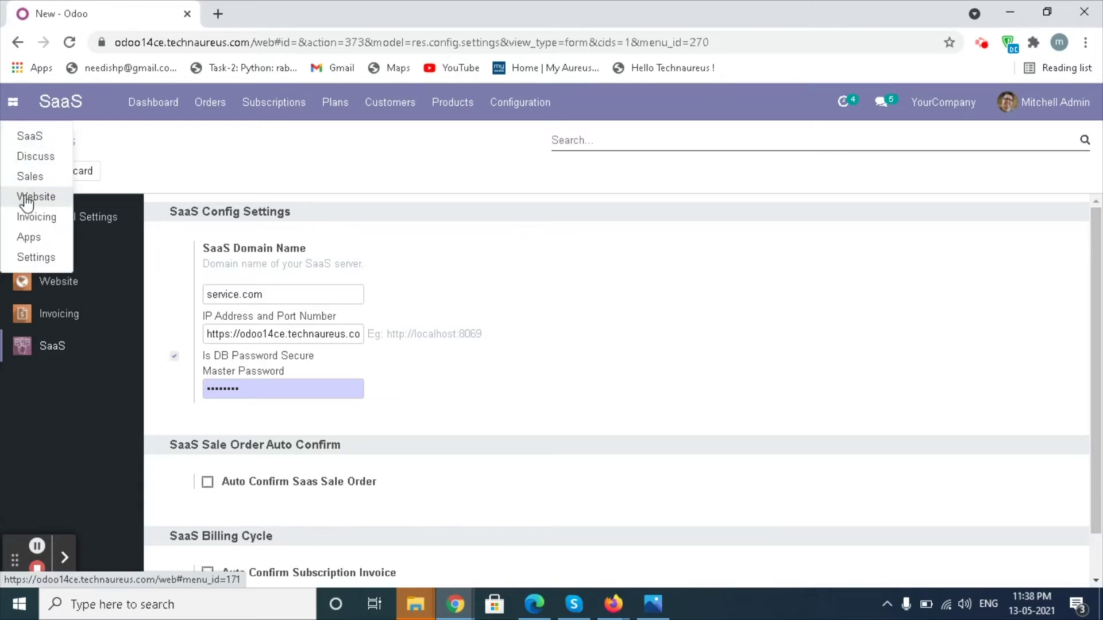
click(27, 198)
click(61, 170)
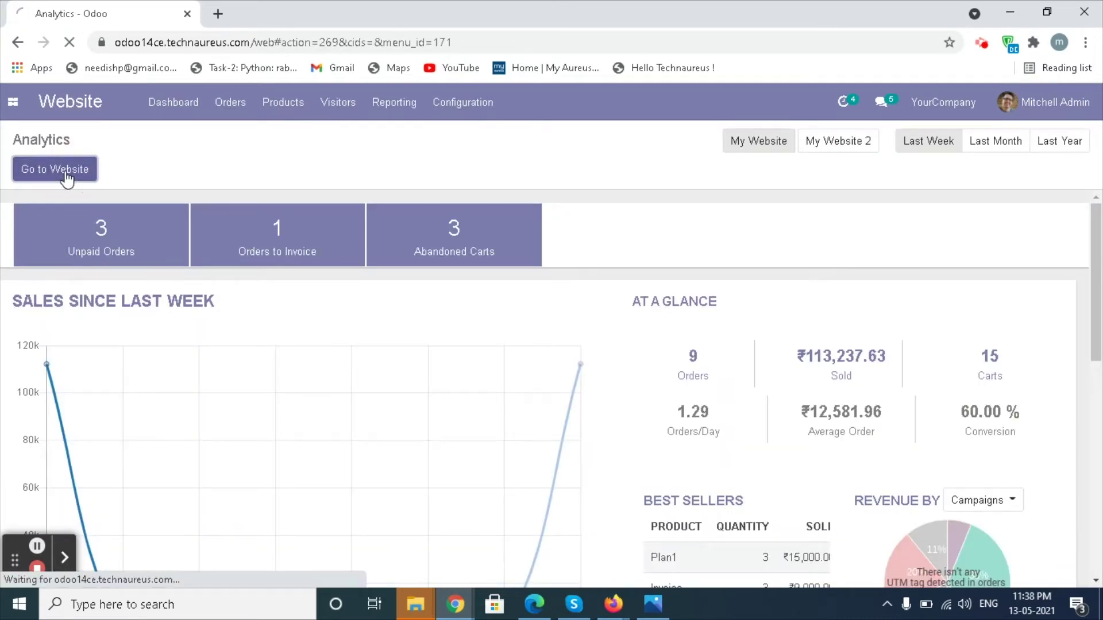
click(303, 145)
click(270, 191)
text(pos plan)
key(Return)
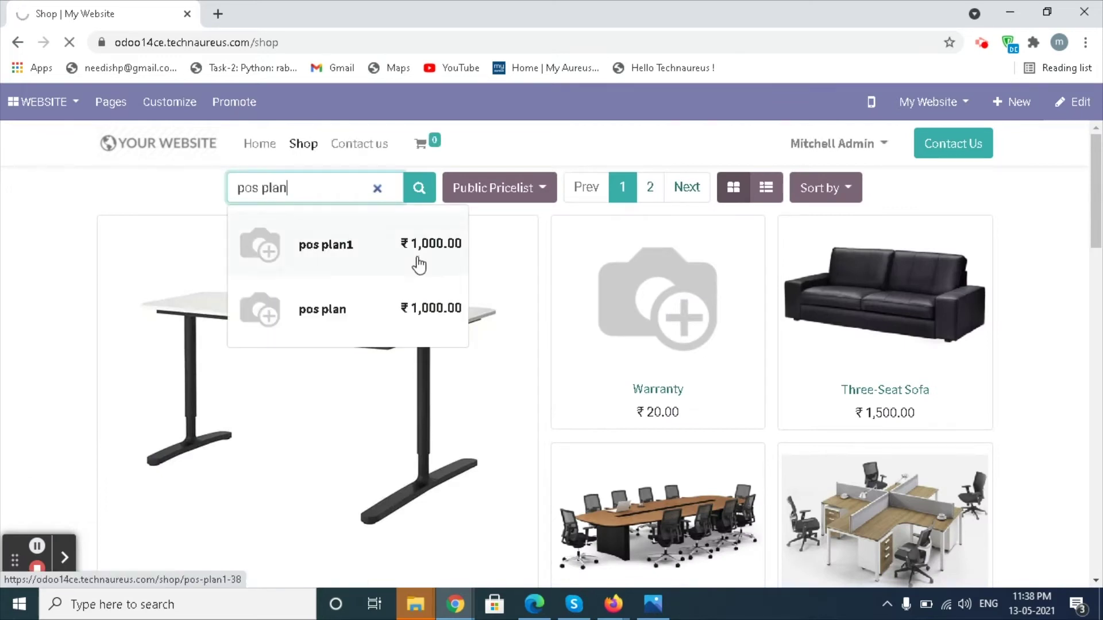
click(263, 327)
click(749, 375)
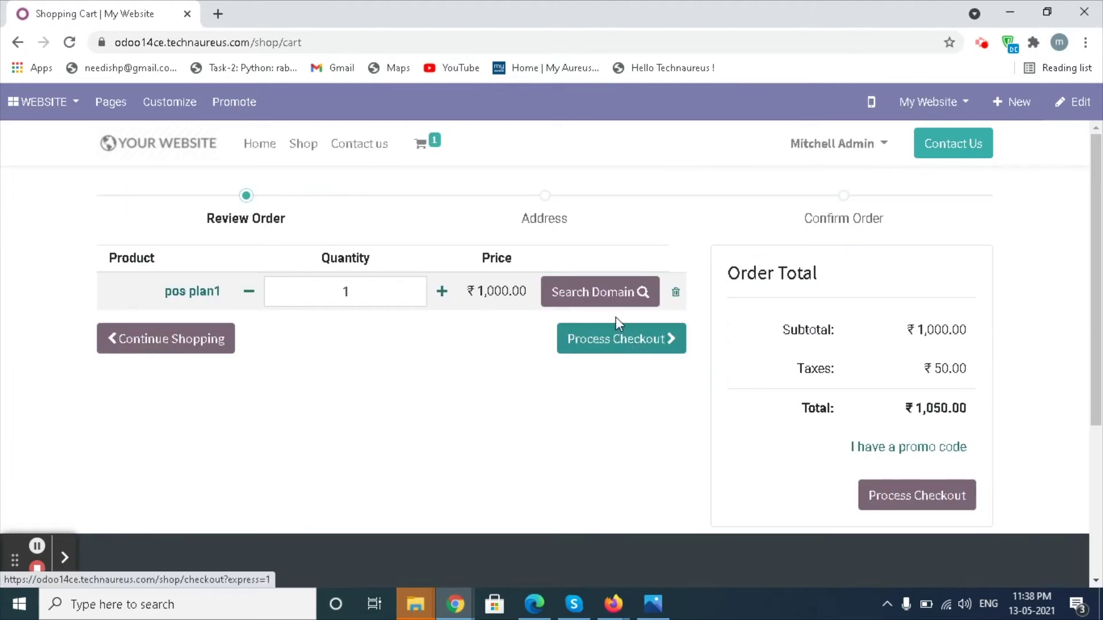
click(602, 298)
Reserve subdomain saas121 for the plan, check out, and pay by wire transfer
click(256, 279)
text(saas)
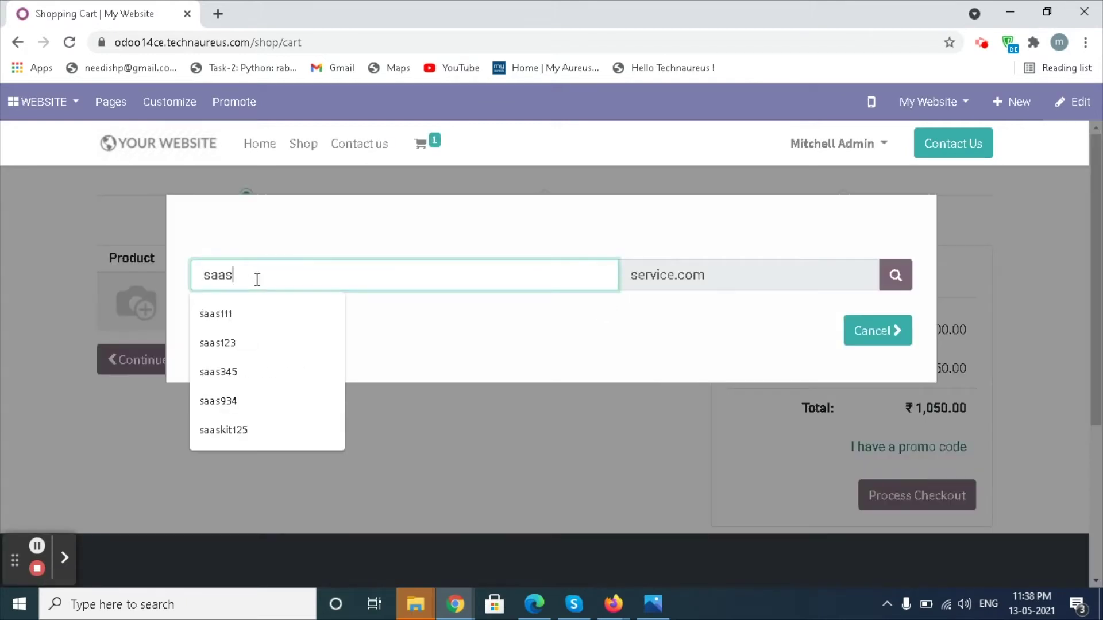
text(121)
click(898, 278)
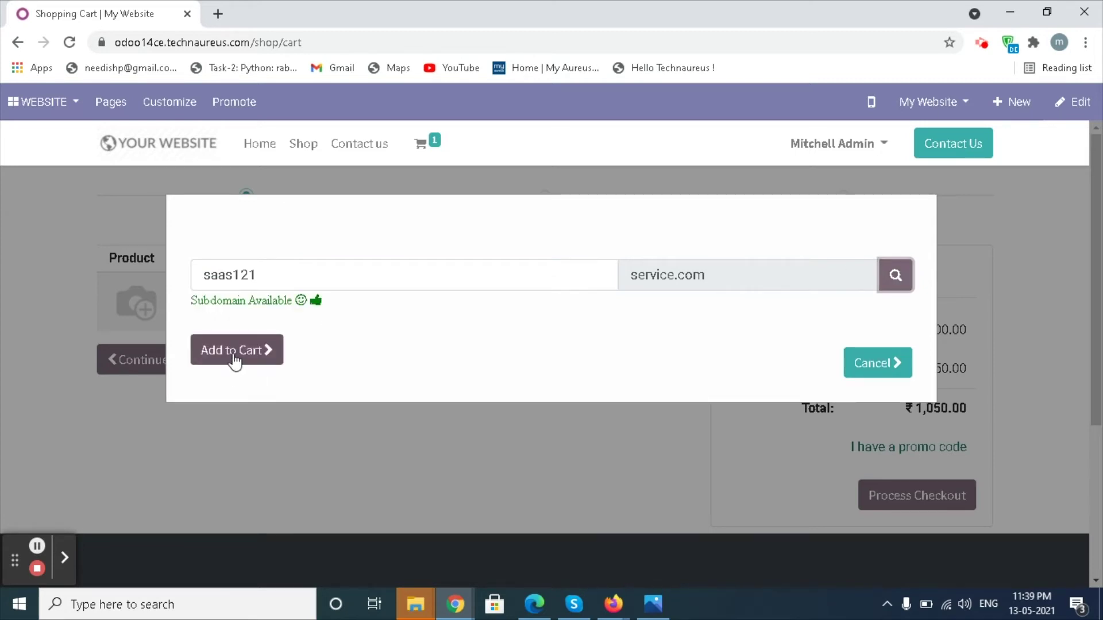
click(235, 359)
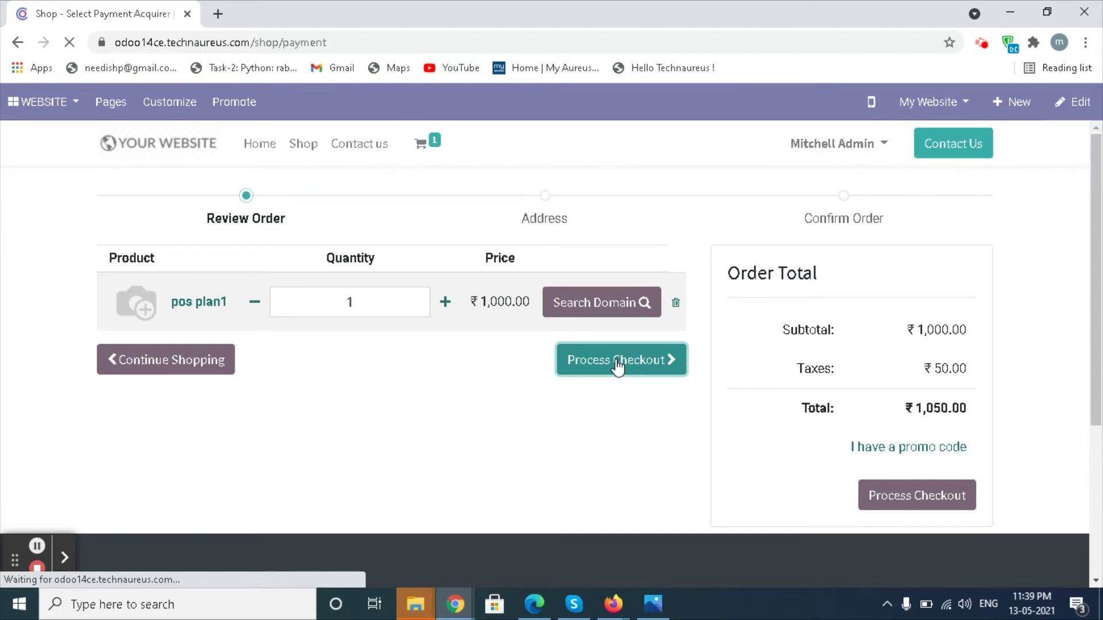
click(674, 441)
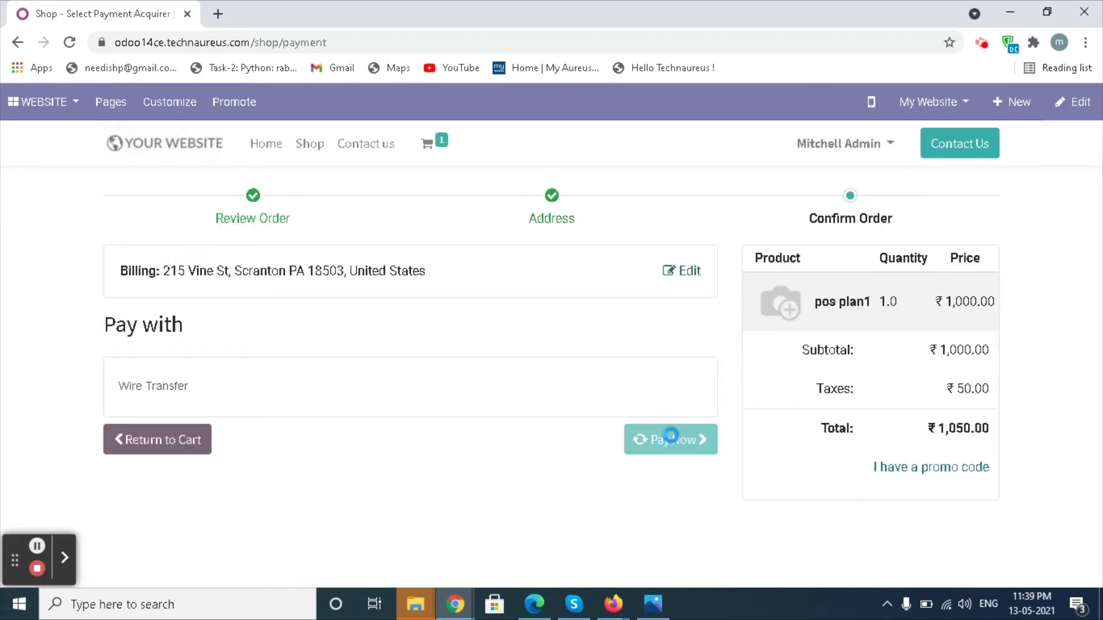
Go back to the SaaS app's orders menu
click(10, 105)
click(37, 141)
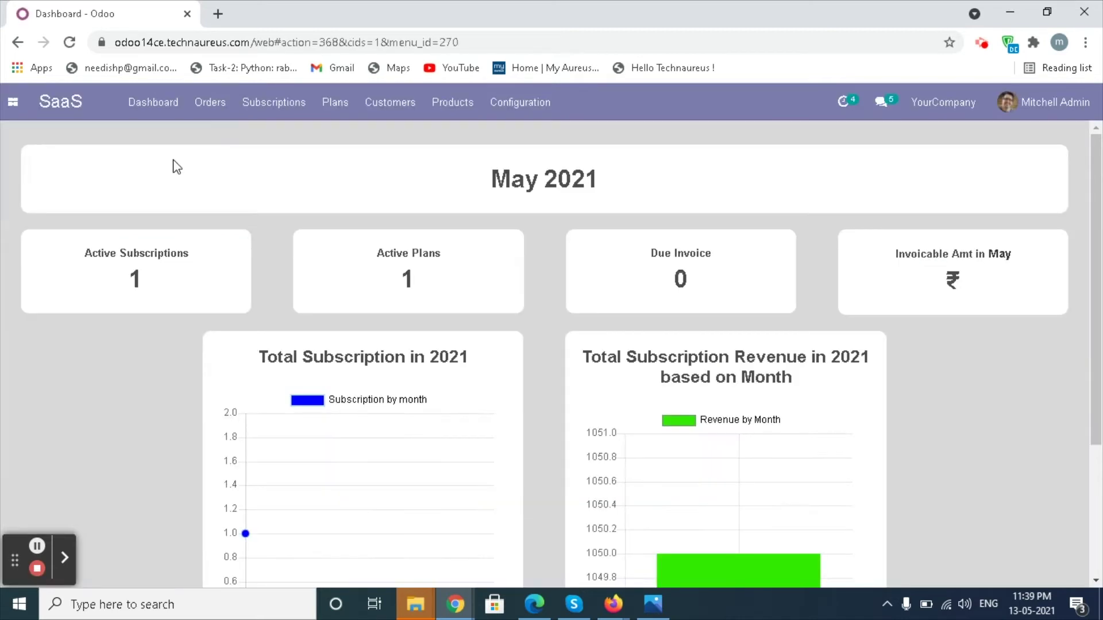
click(211, 105)
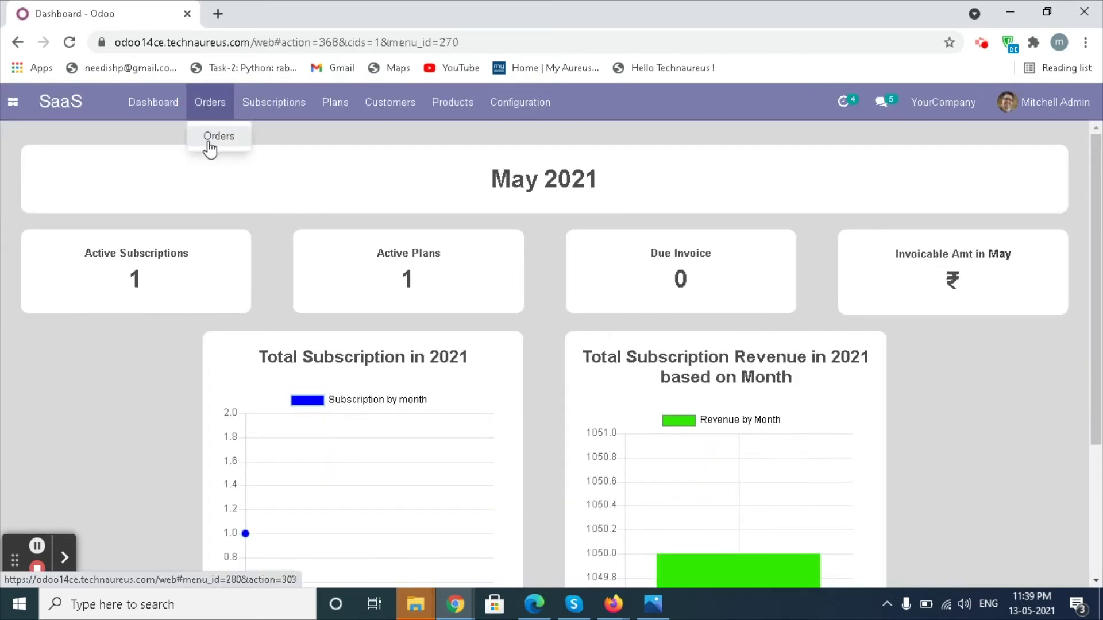
Confirm quotation S00045 as a sales order
click(211, 139)
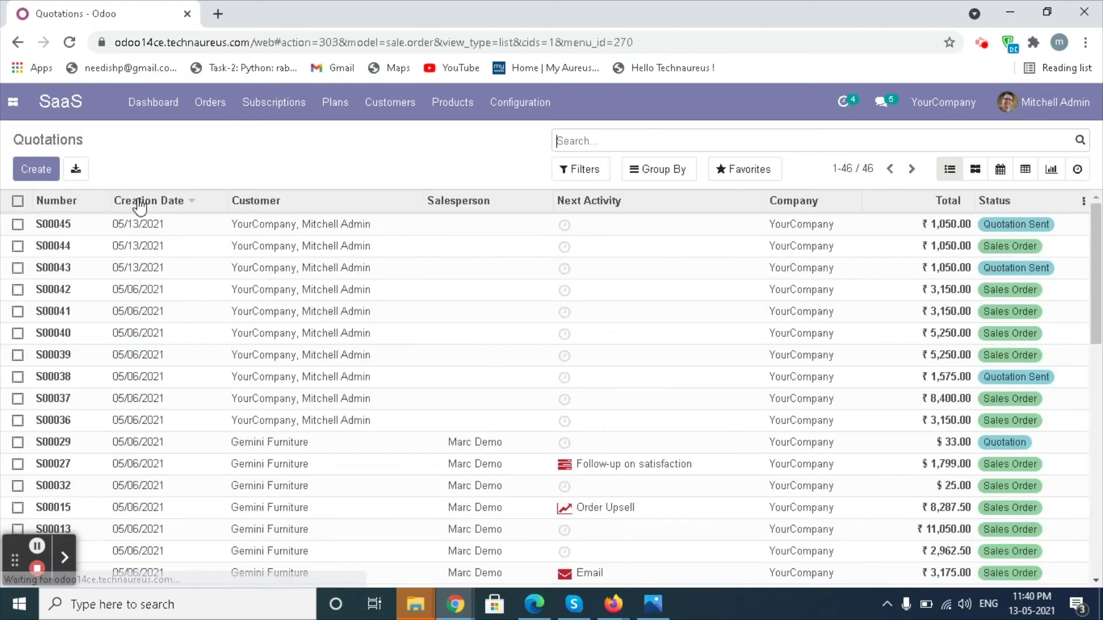
click(52, 228)
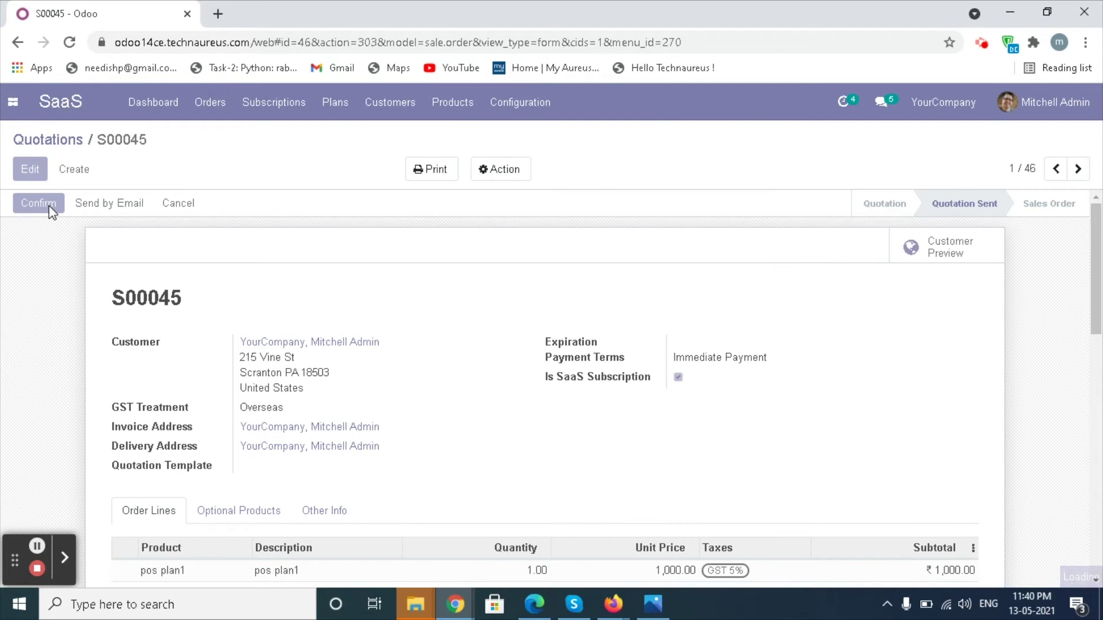
click(49, 205)
Start subscription SS0002 and send its credentials email
click(928, 249)
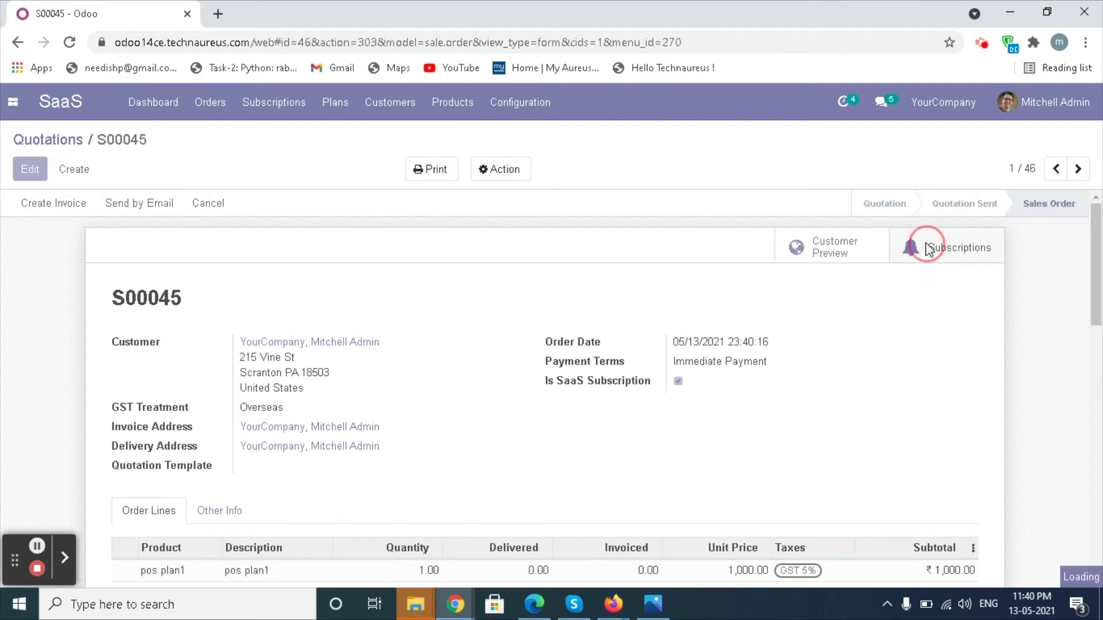
click(30, 205)
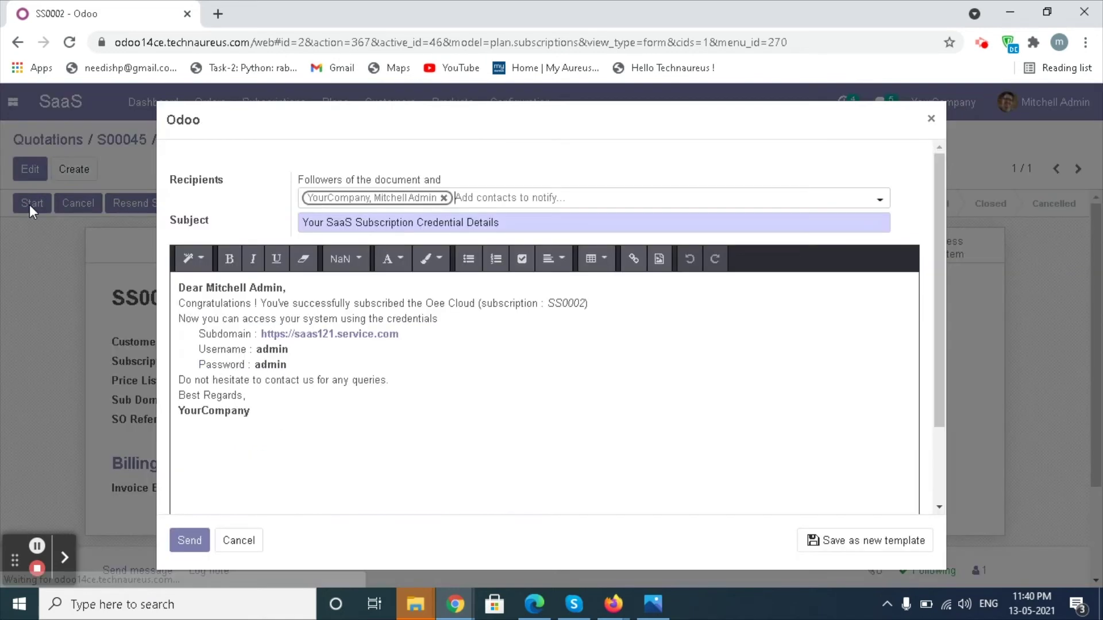
click(189, 541)
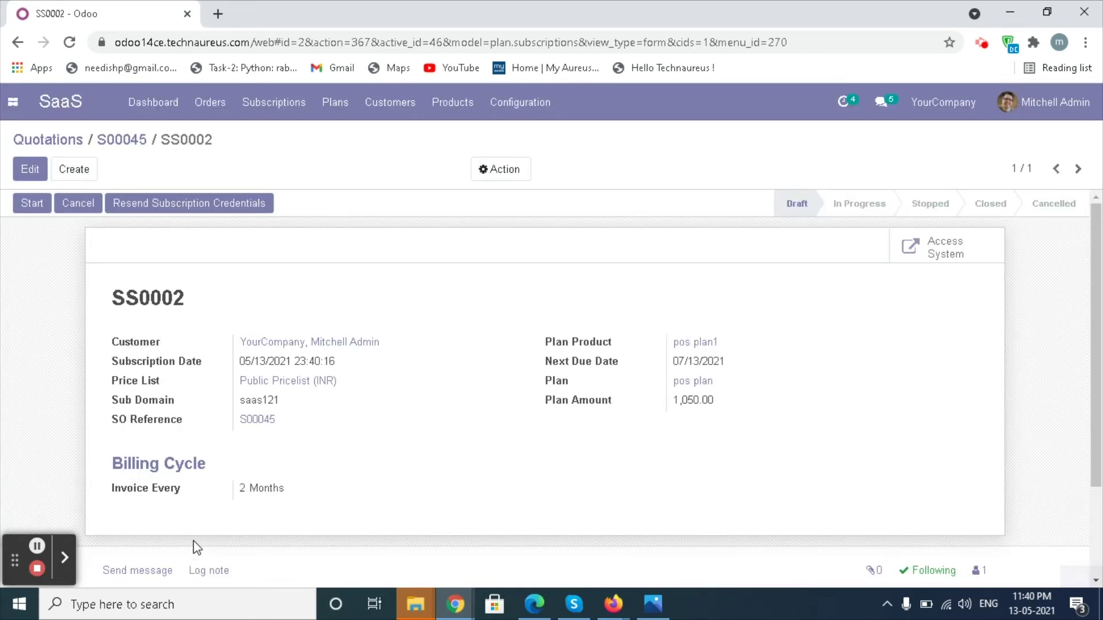
click(1048, 104)
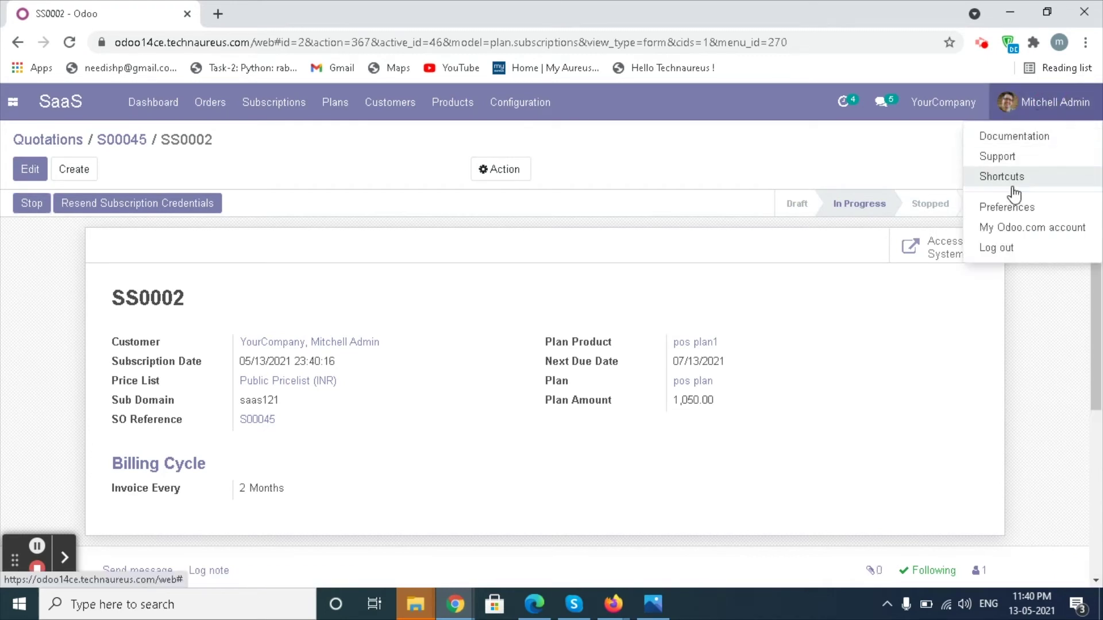
Log out, open the saas121 database, then reopen sales order S00045
click(993, 252)
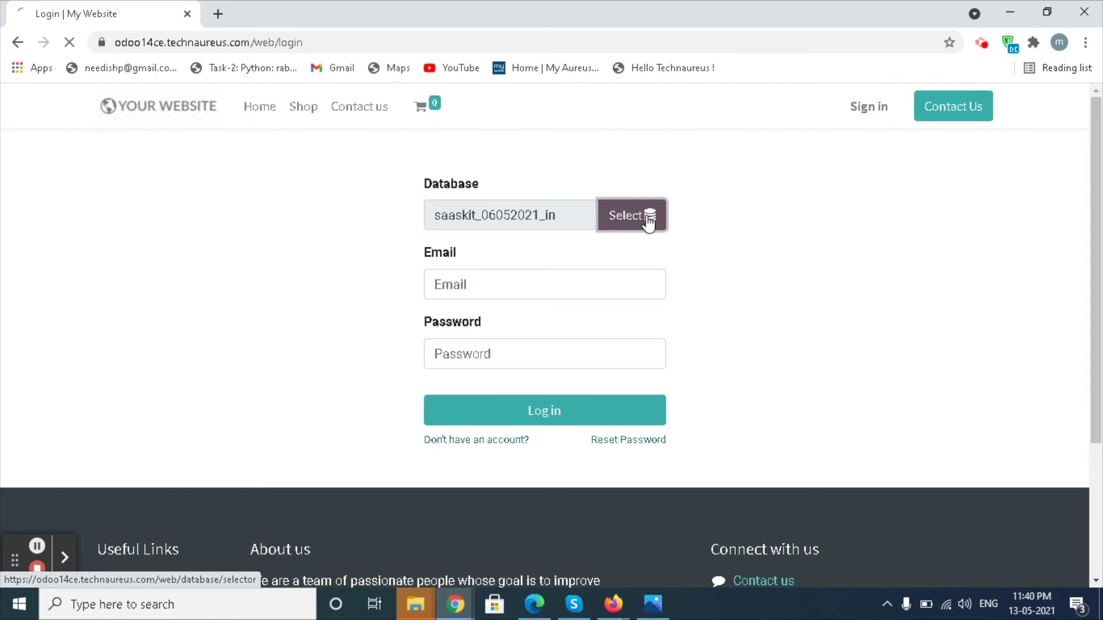
click(648, 222)
scroll(389, 394, down, 10)
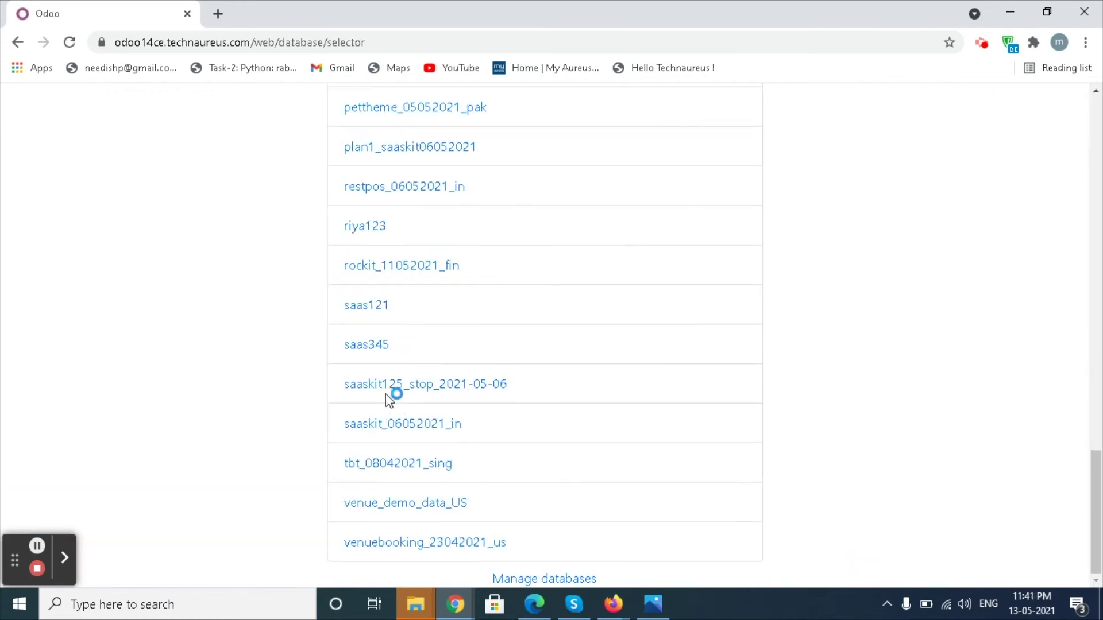
click(368, 305)
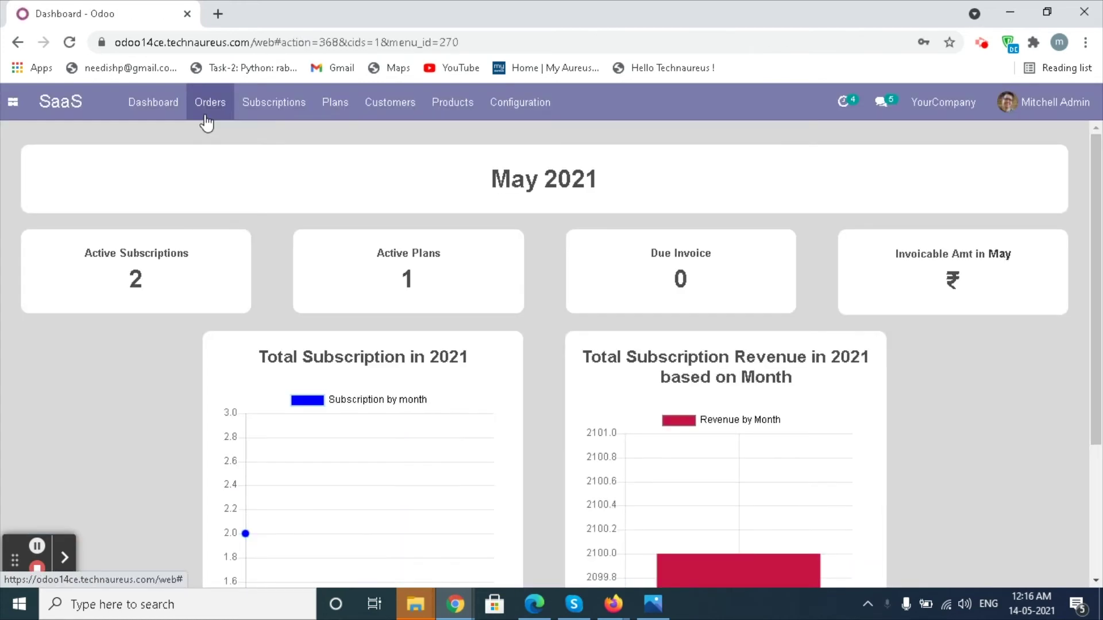
click(206, 122)
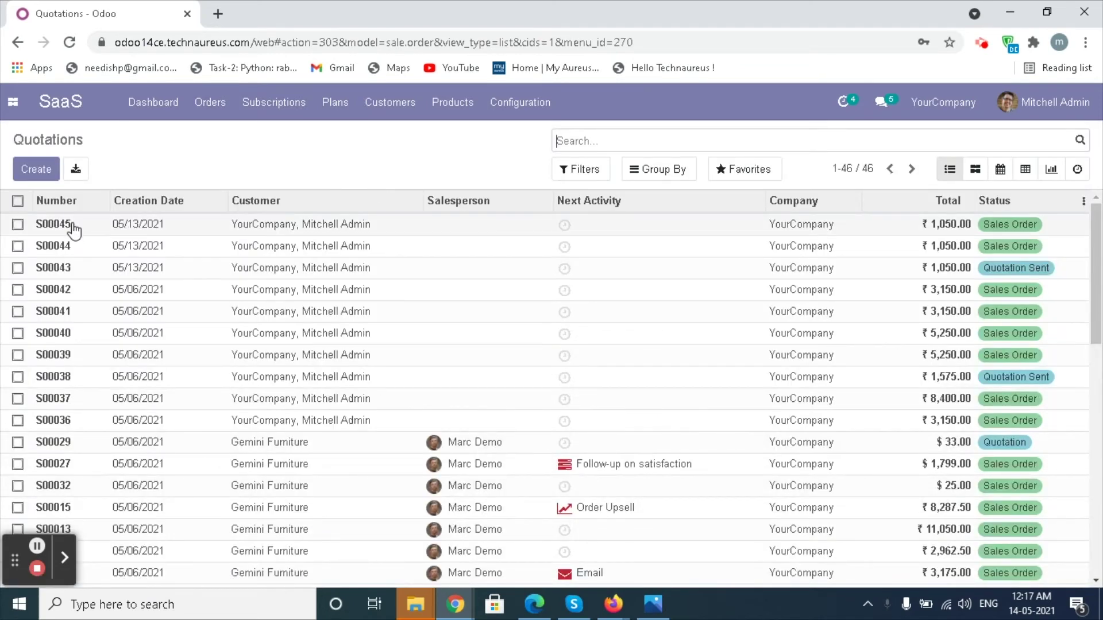
click(69, 230)
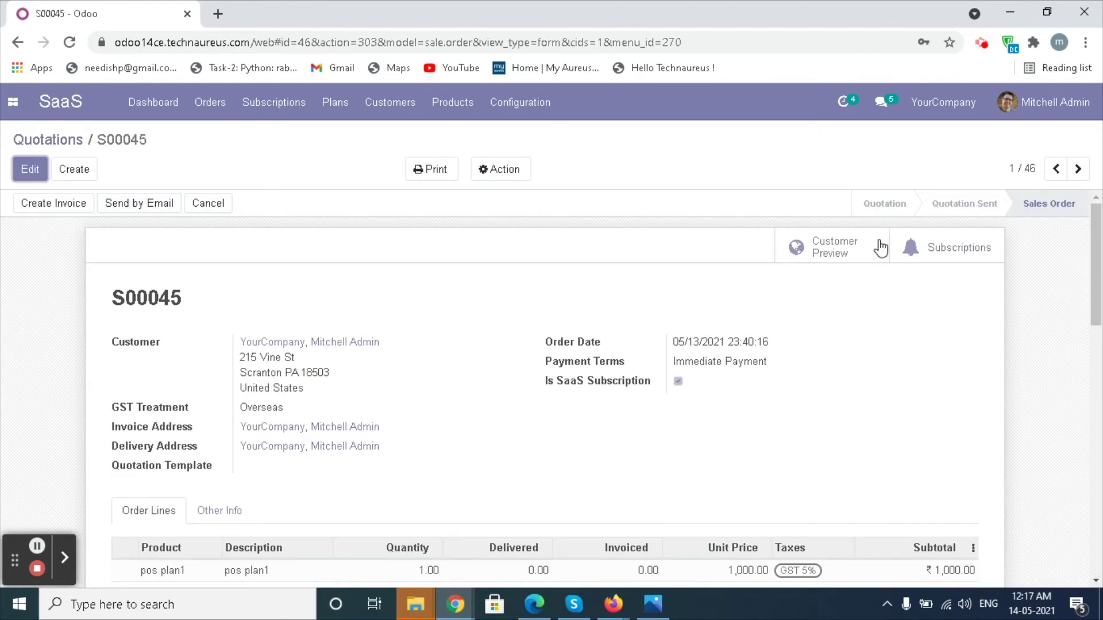
Stop subscription SS0002 from order S00045 and send the stop notification email
click(918, 257)
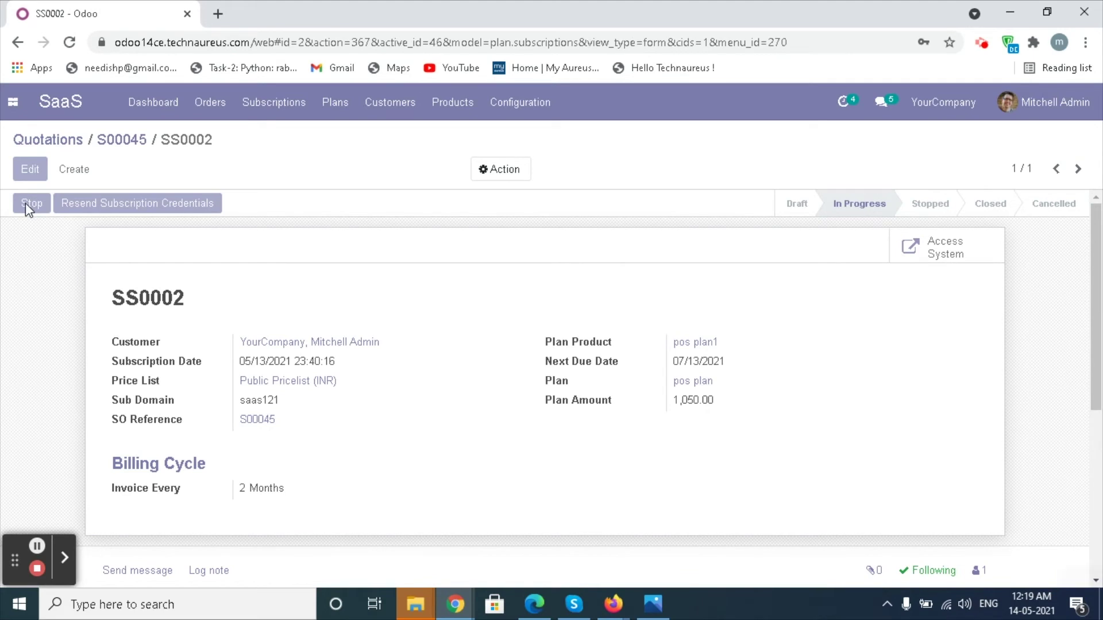
click(26, 202)
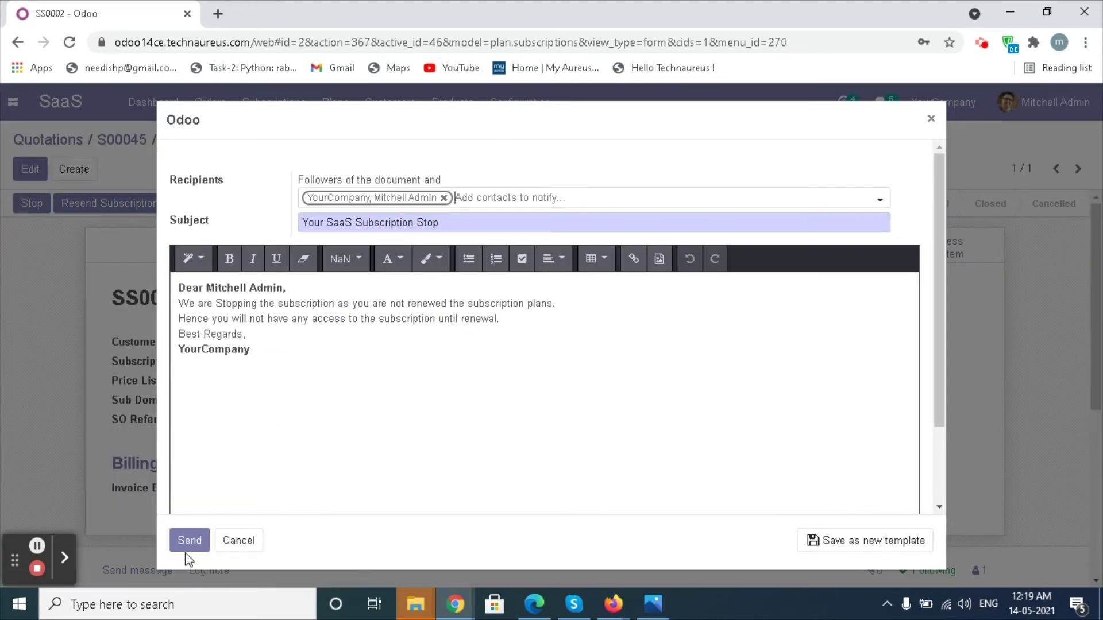
click(193, 541)
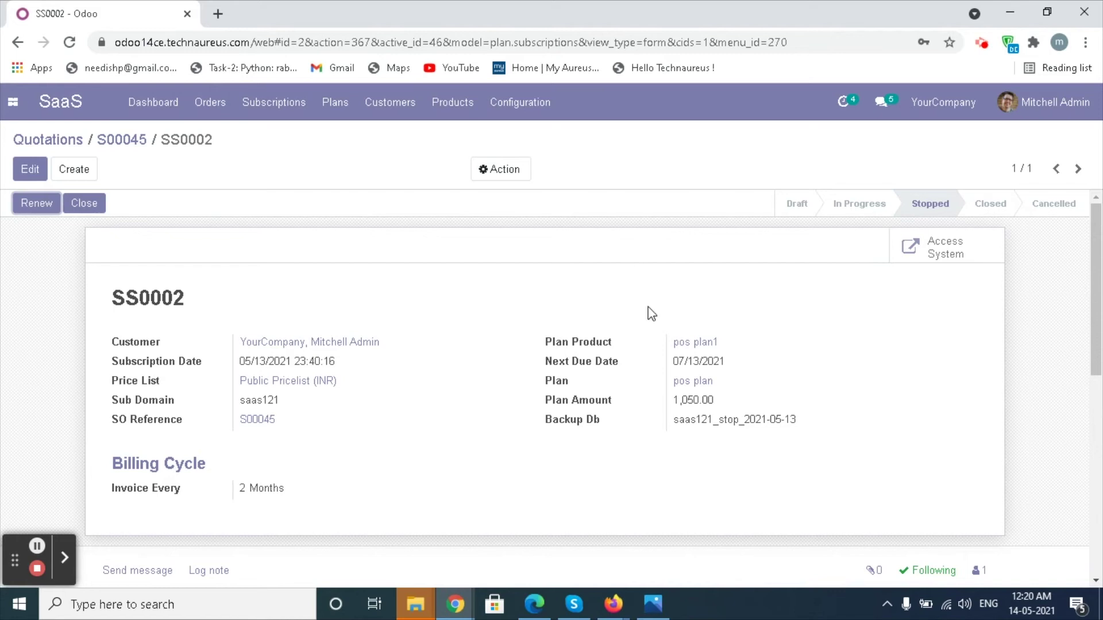
Log out and log back into the saaskit_06052021_in database with the admin username and password
click(1029, 105)
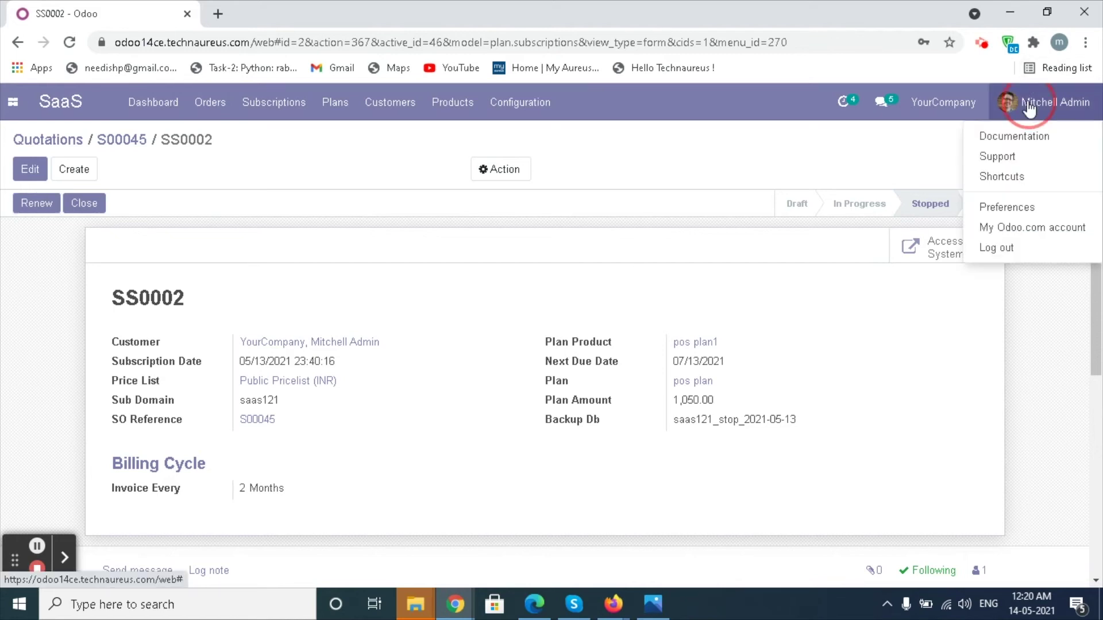
click(998, 249)
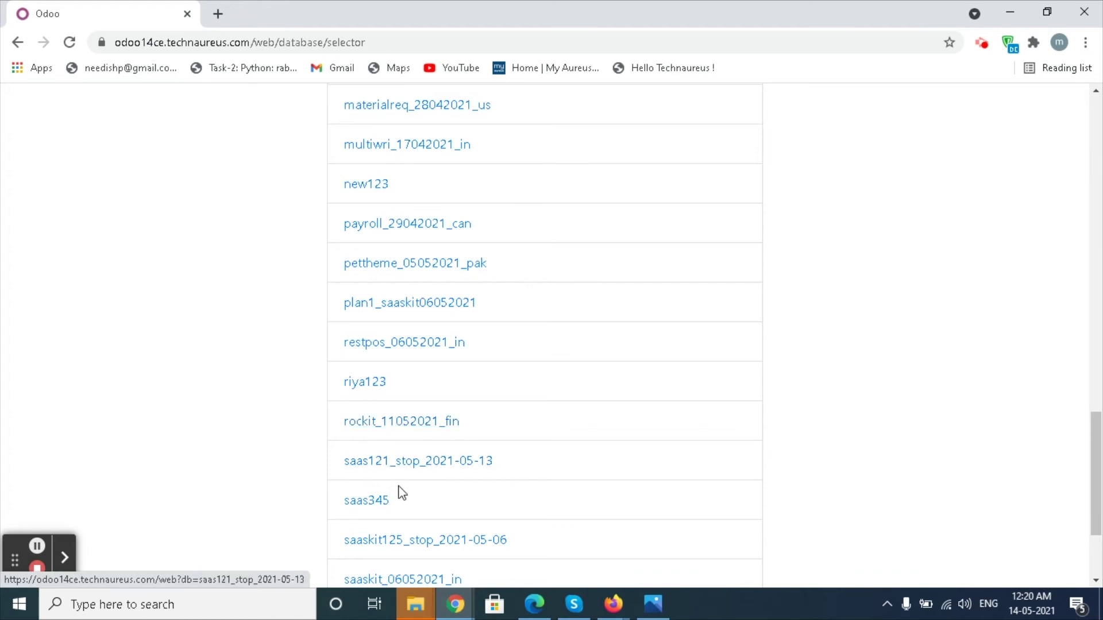
scroll(401, 504, down, 1)
click(401, 500)
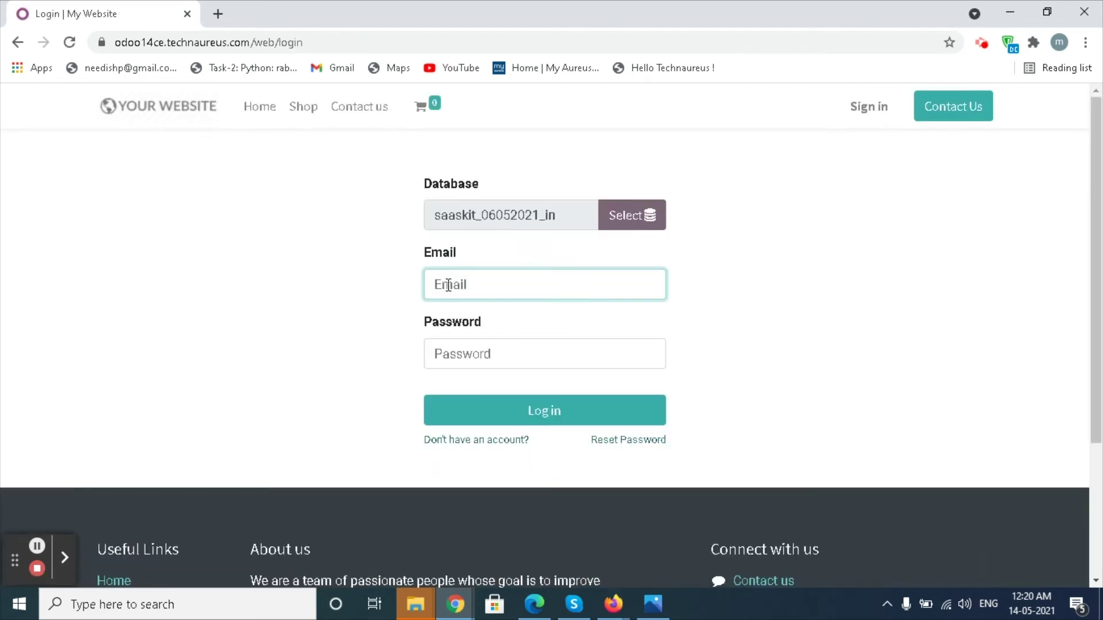
text(admin)
scroll(445, 281, down, 1)
click(438, 276)
text(a)
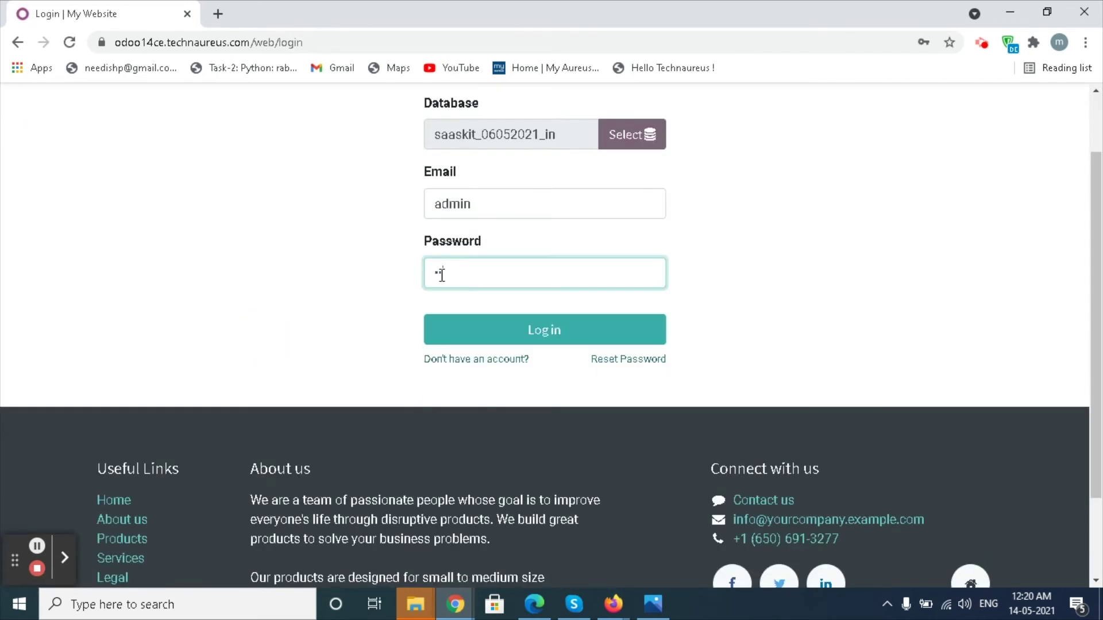
click(540, 338)
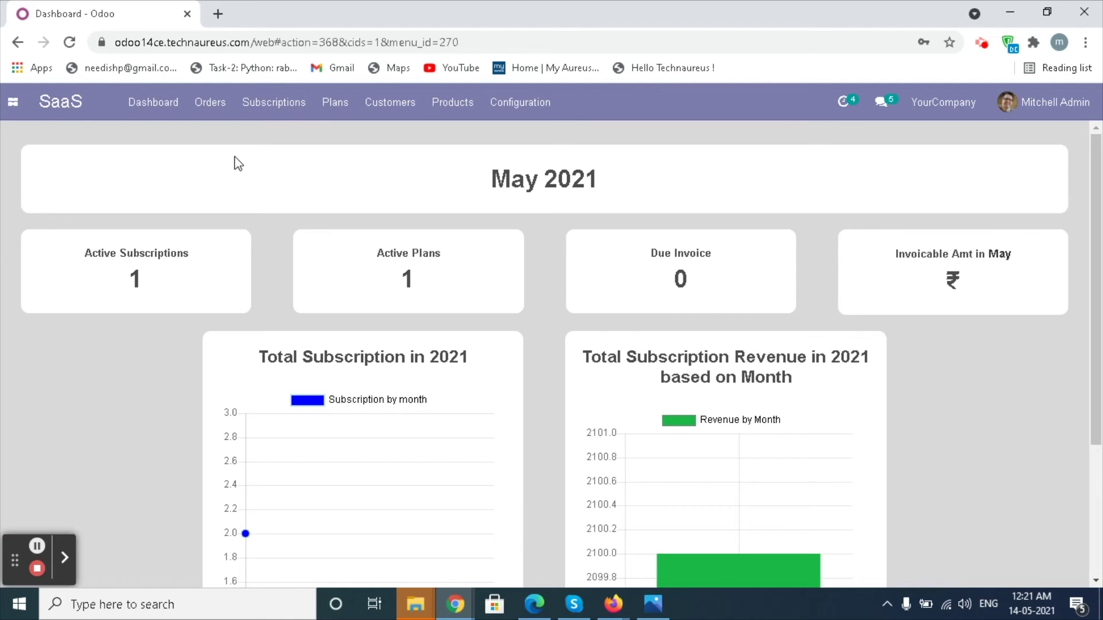
Open SS0002 from order S00045, renew it, and send the renewal email
click(210, 108)
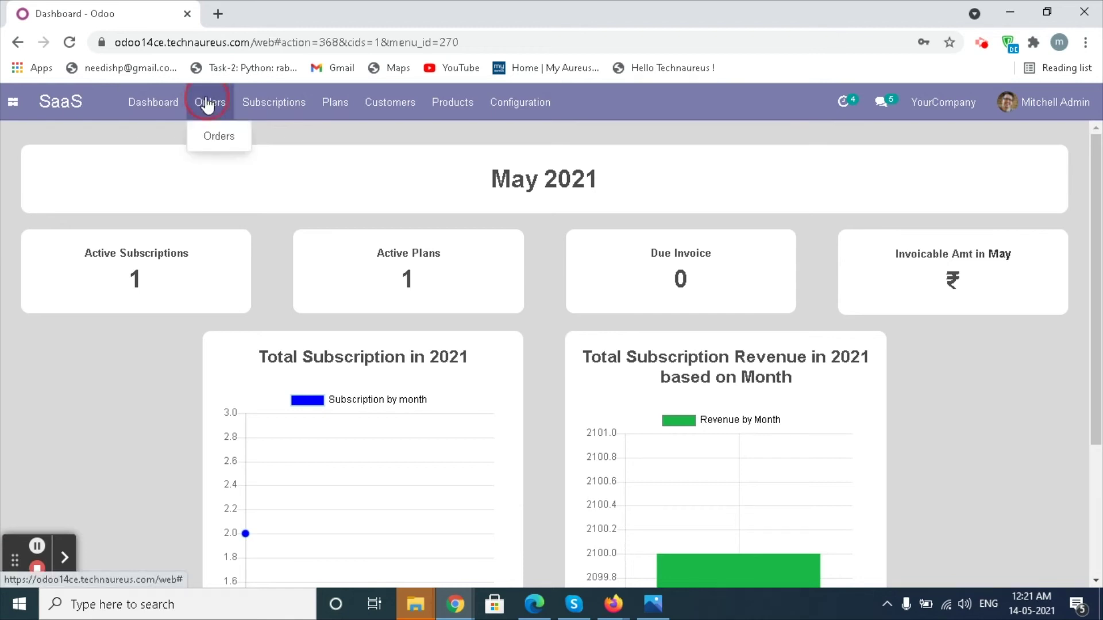
click(217, 136)
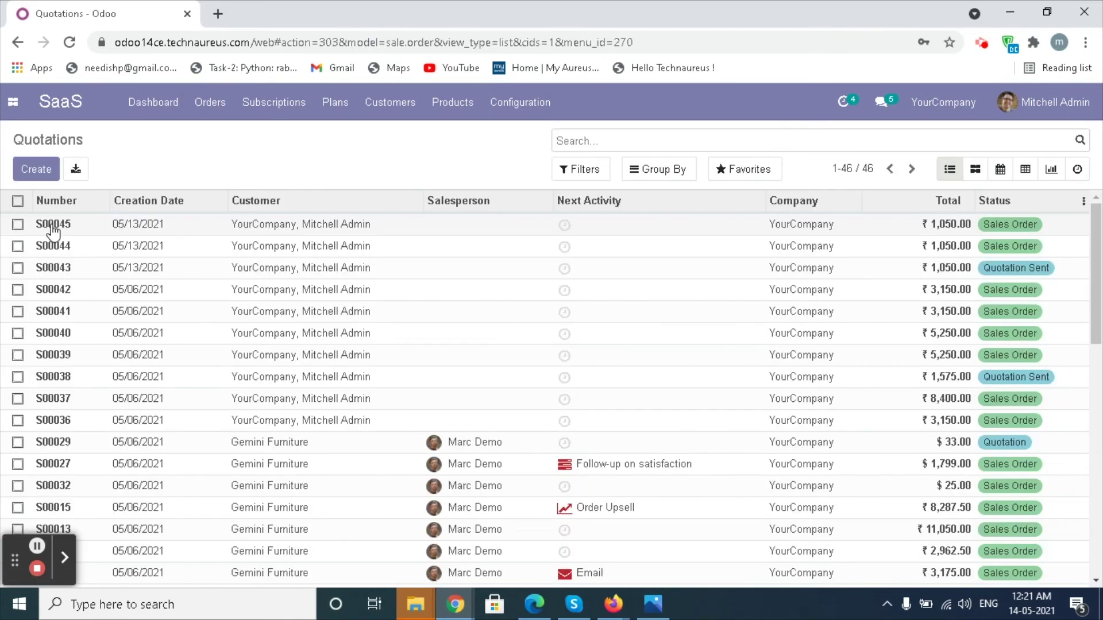
click(53, 231)
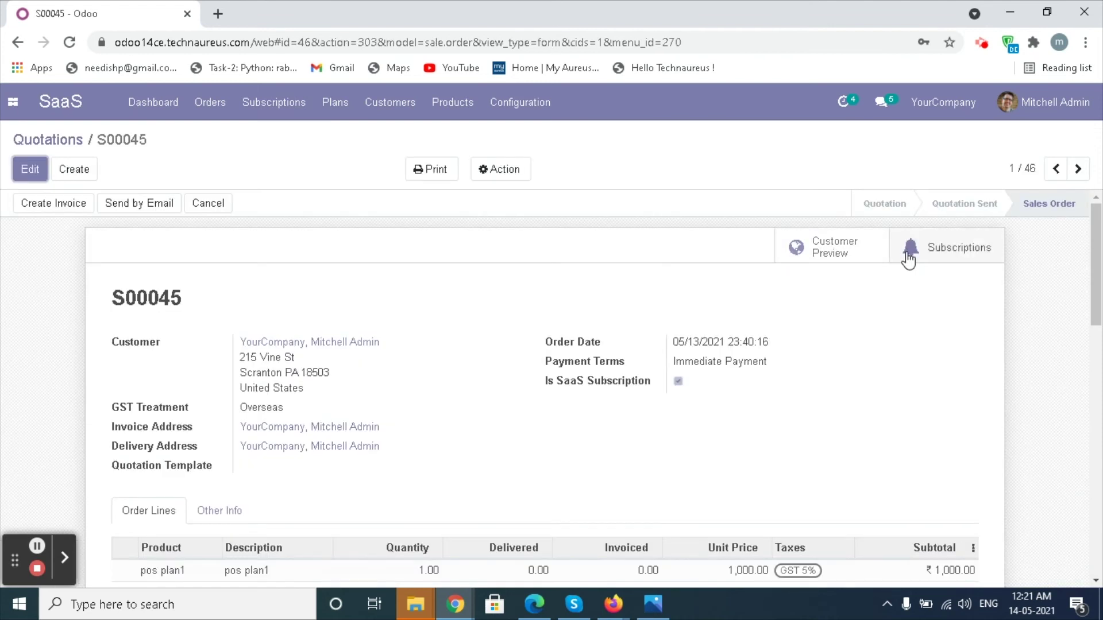
click(909, 259)
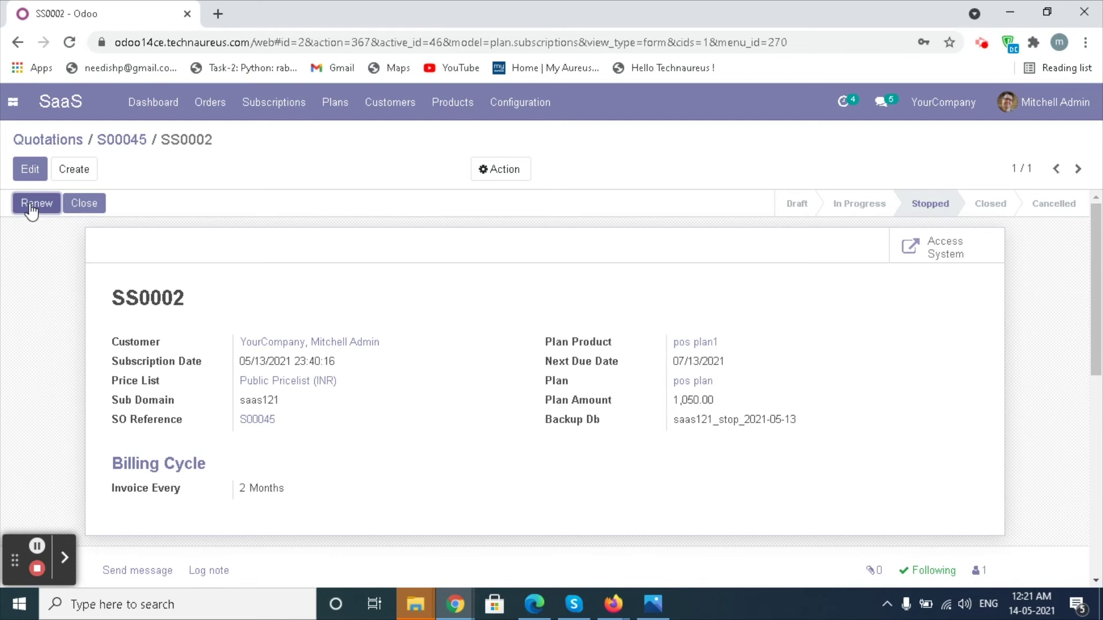
click(33, 203)
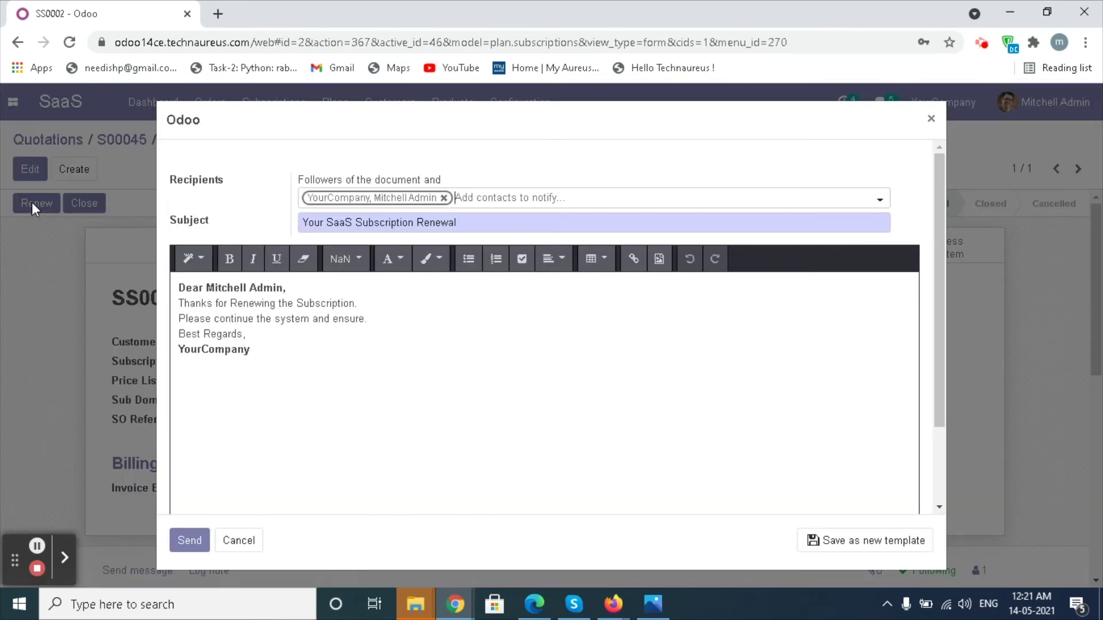
click(189, 543)
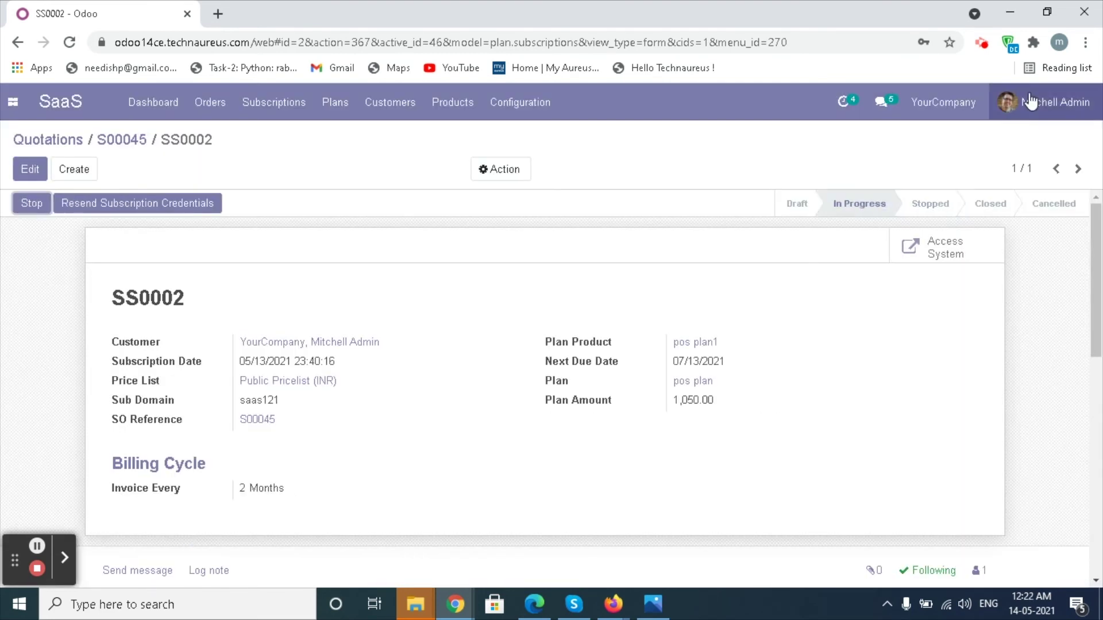
Log out to confirm saas121 in the database list, then start a Regular invoice for S00045
click(1049, 102)
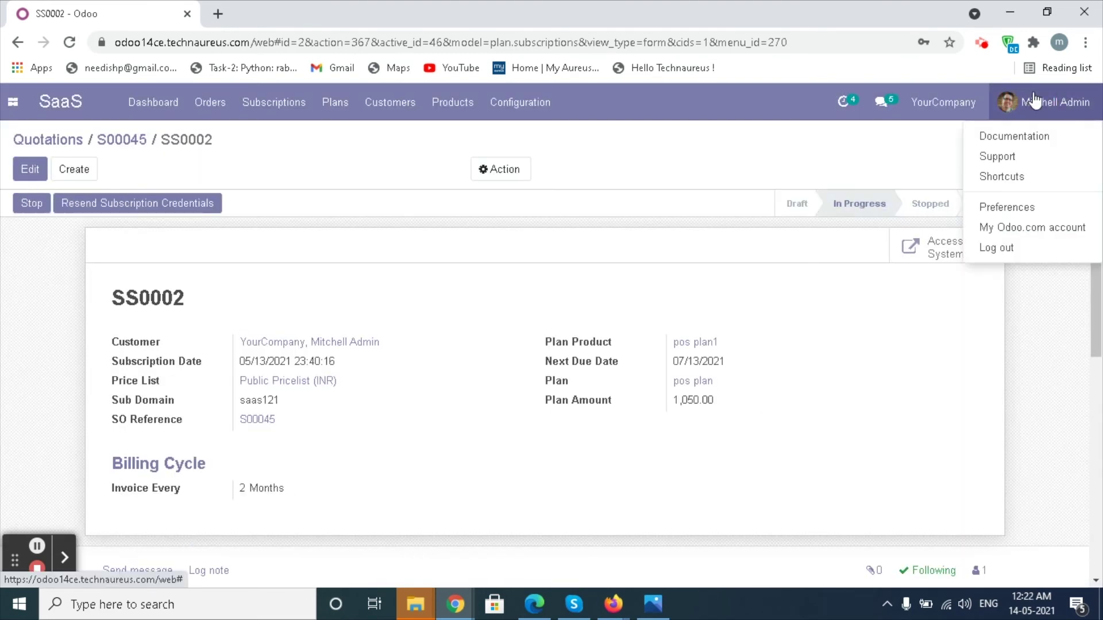
click(987, 252)
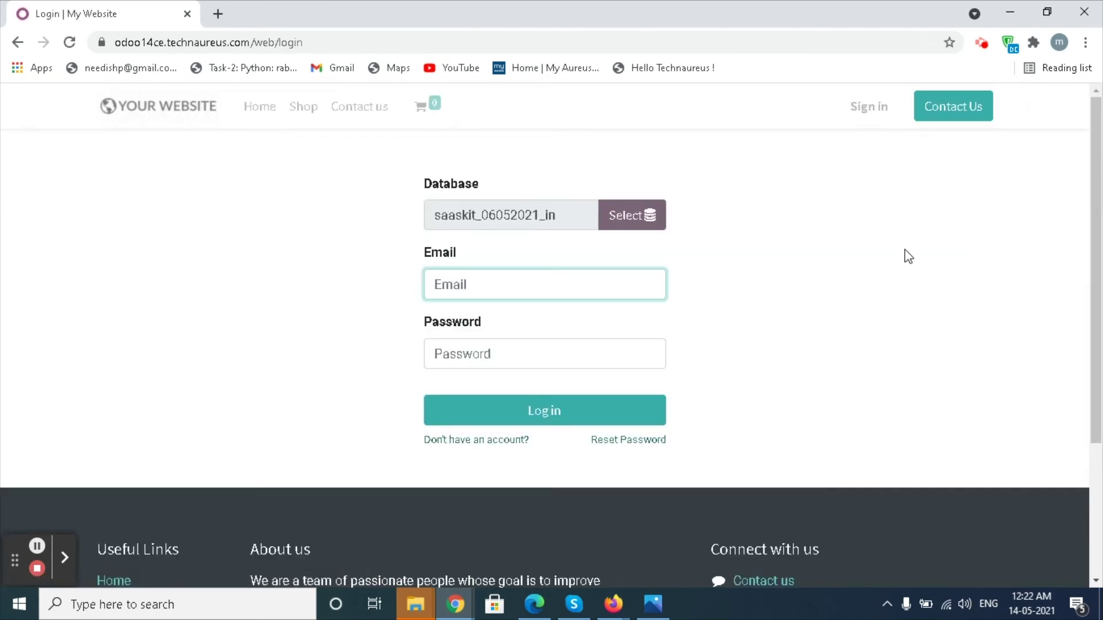
click(655, 224)
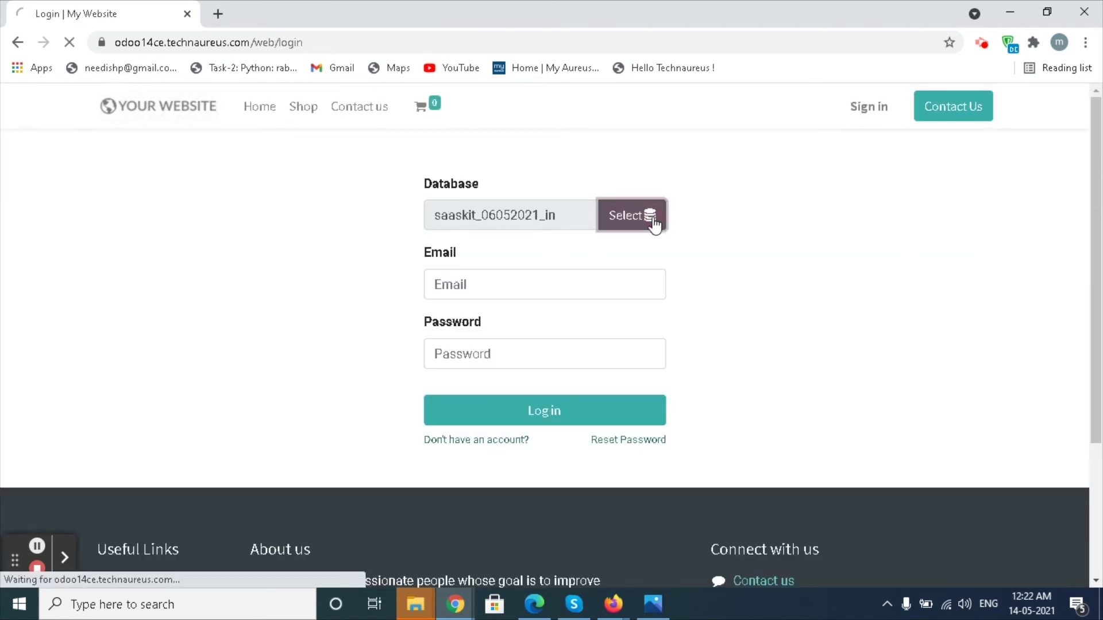
scroll(598, 365, down, 10)
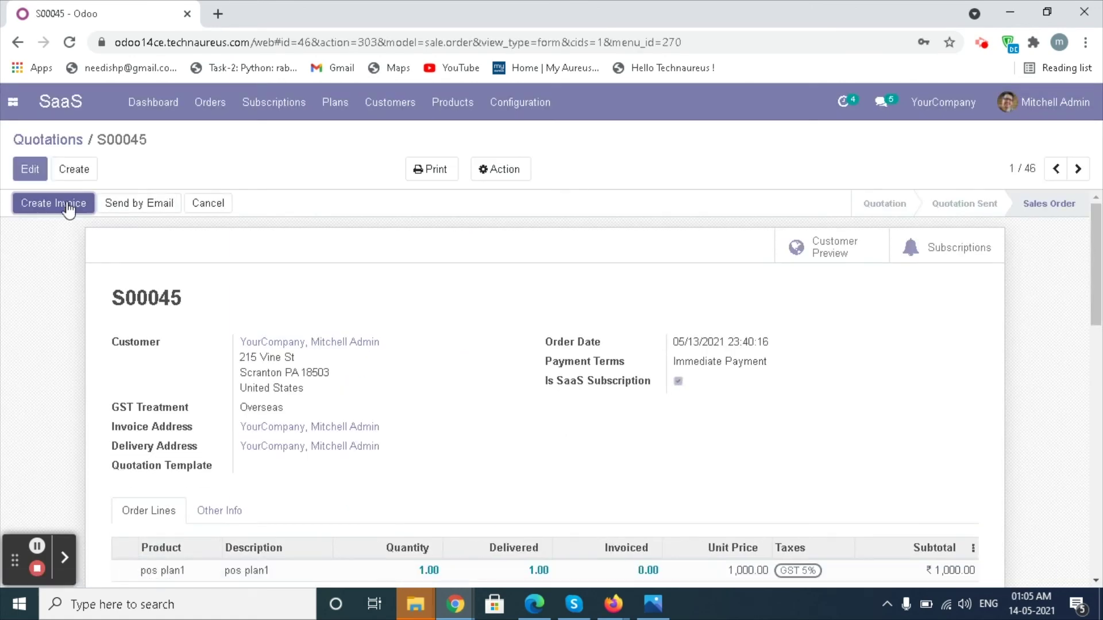
click(67, 206)
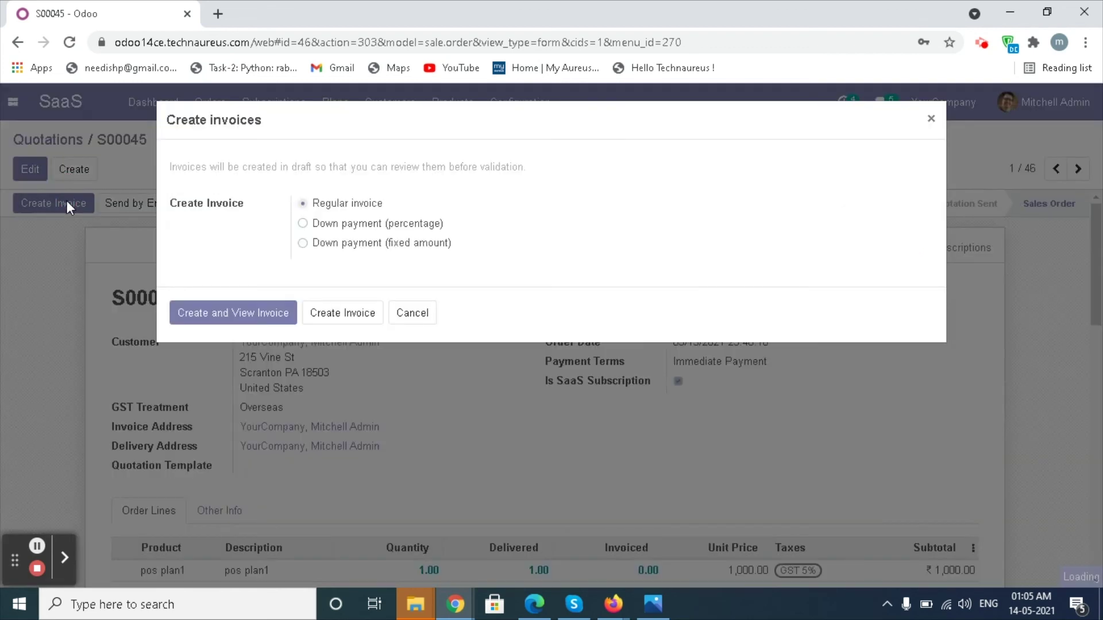
Create and post invoice INV/2021/05/0003 for order S00045, then register its ₹1,050.00 payment
click(226, 319)
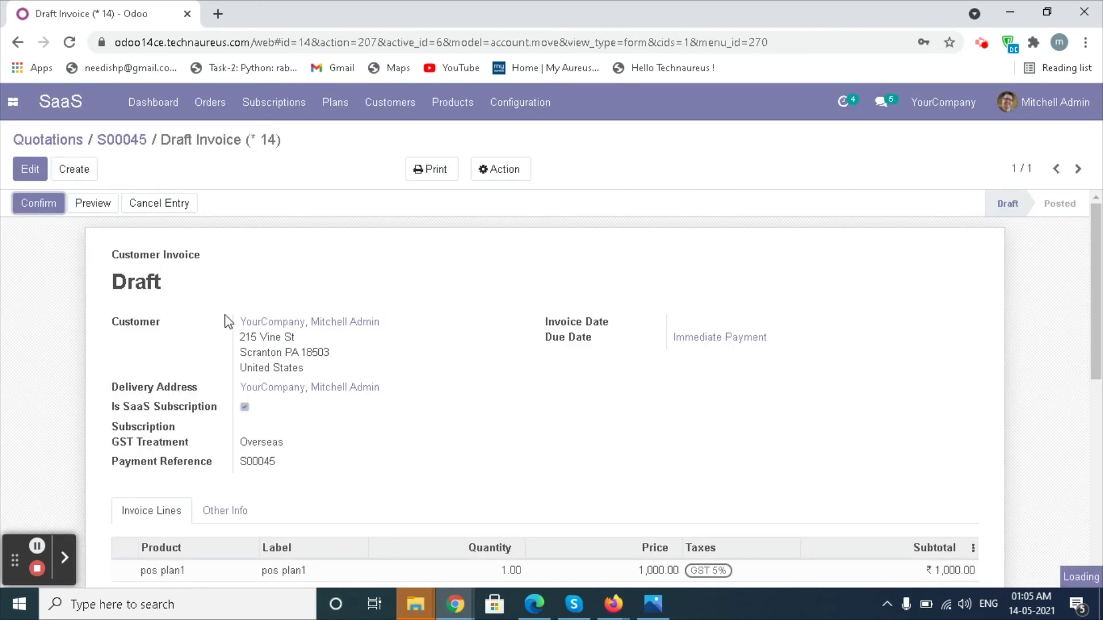
click(31, 205)
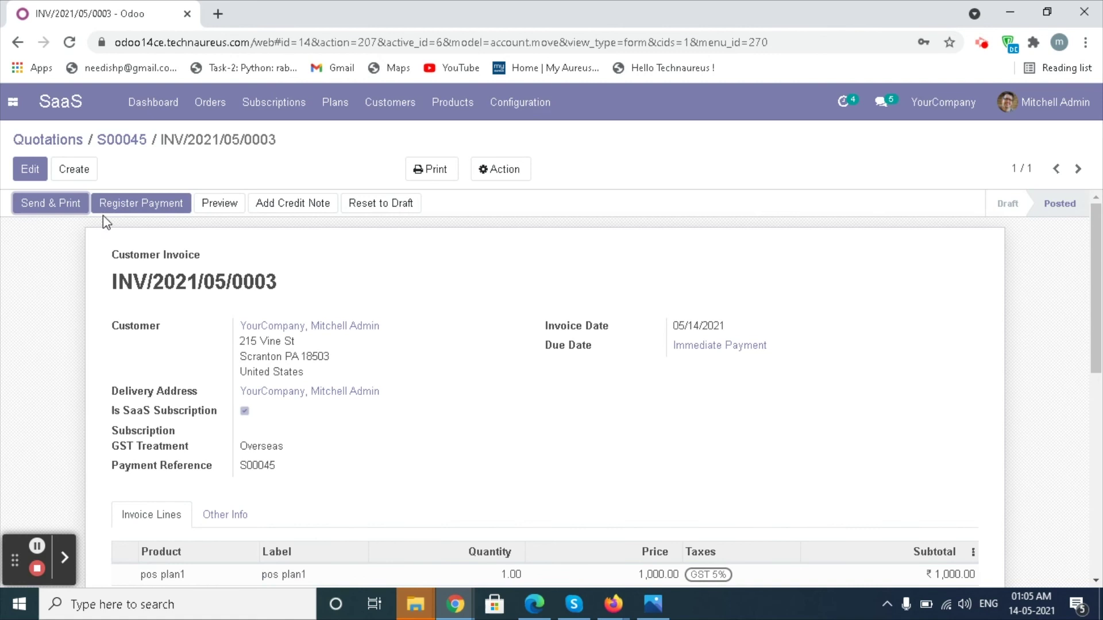
click(145, 207)
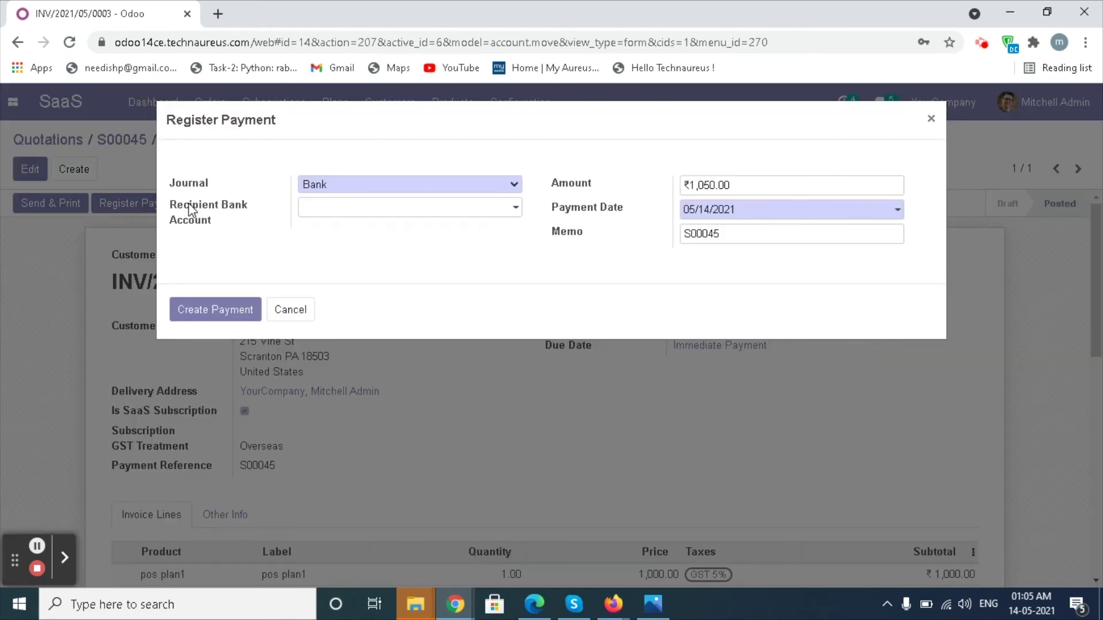
click(205, 320)
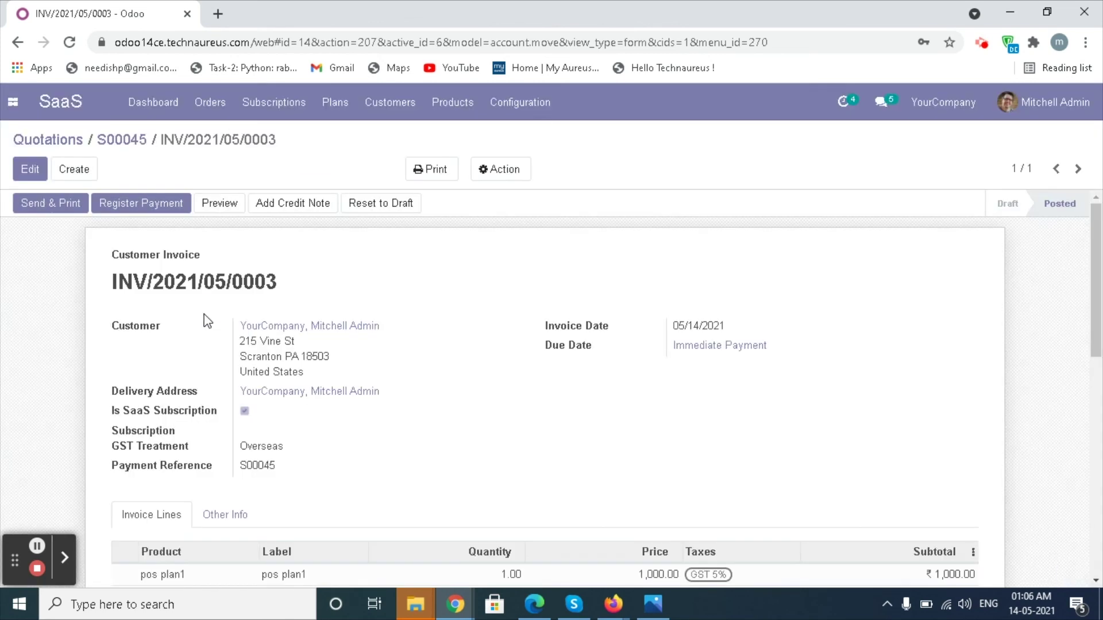